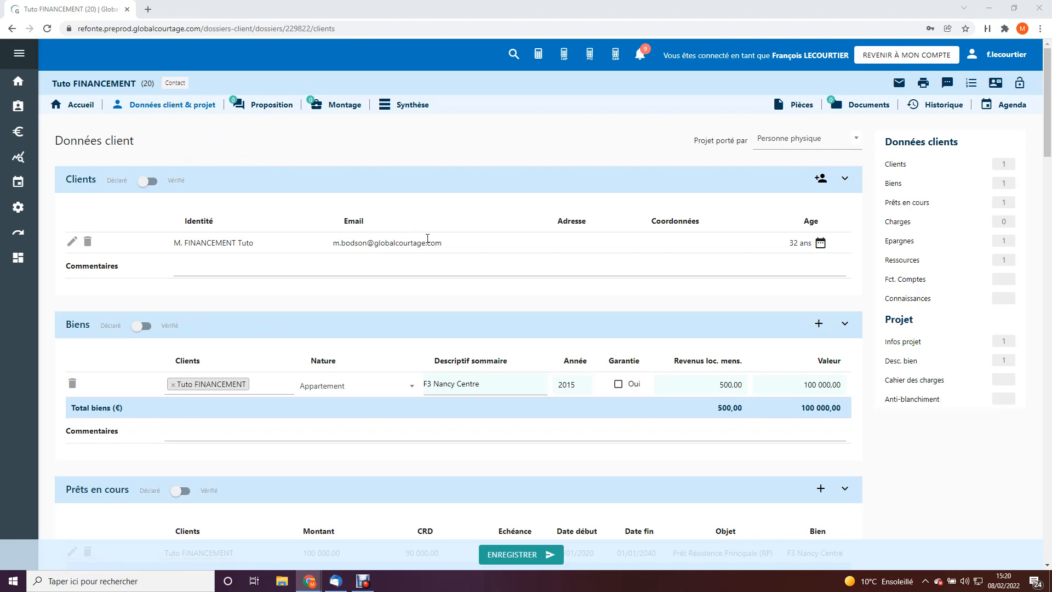
- Review the client's age, the property's rental income, and the current loan's remaining capital and repayment tiers
left_click_drag(794, 243, 814, 242)
left_click(700, 303)
scroll(696, 315, "down", 1)
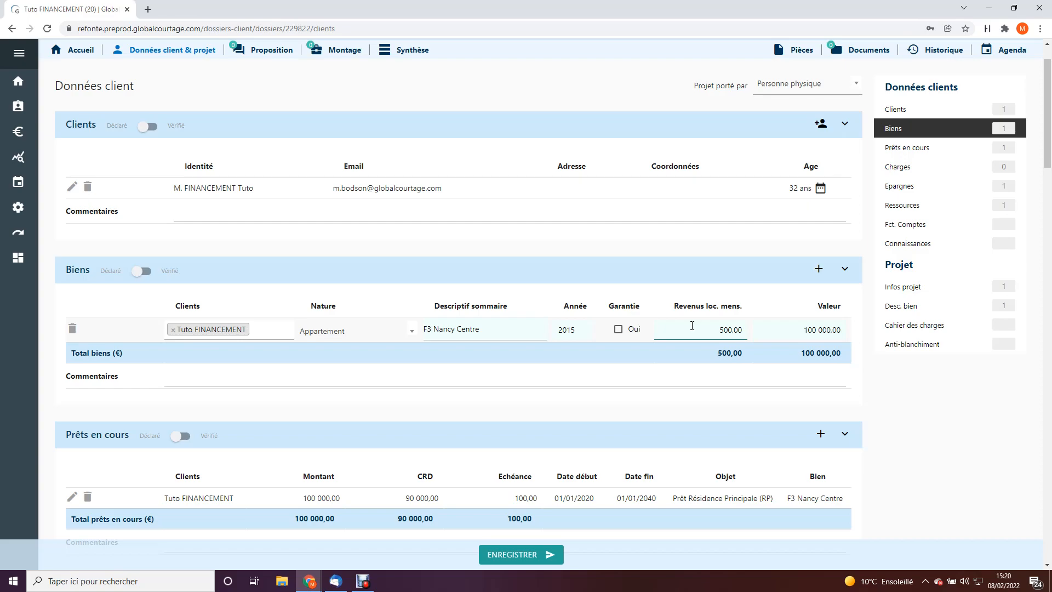
scroll(692, 325, "down", 3)
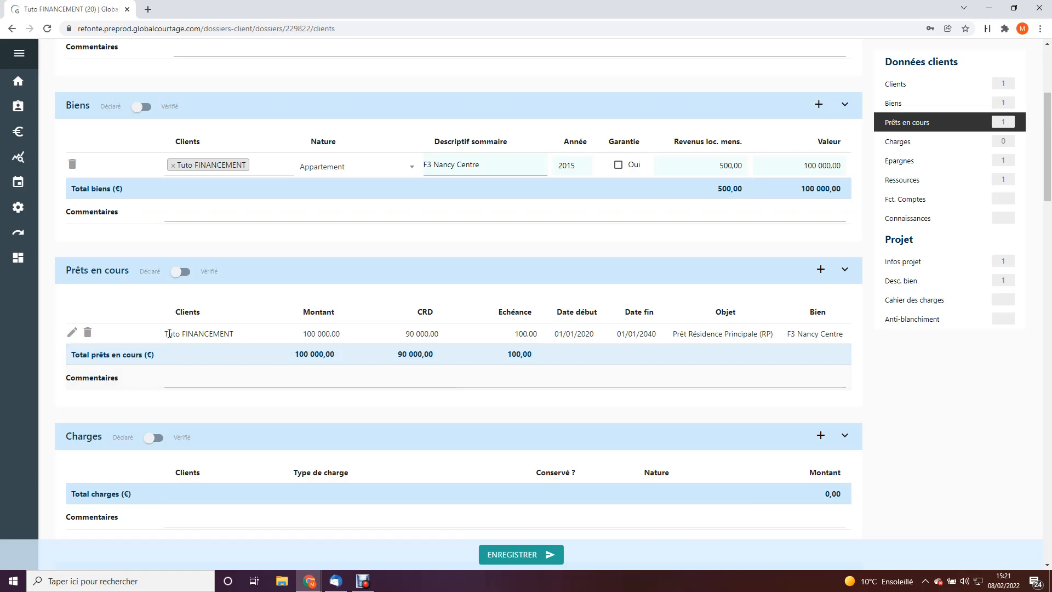
left_click(72, 332)
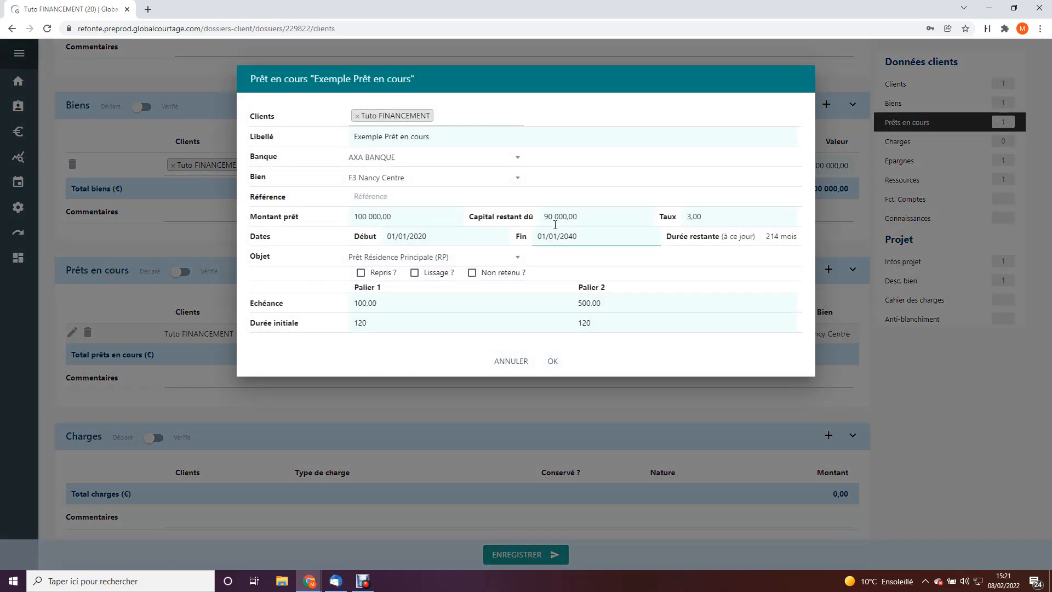
left_click_drag(580, 216, 534, 222)
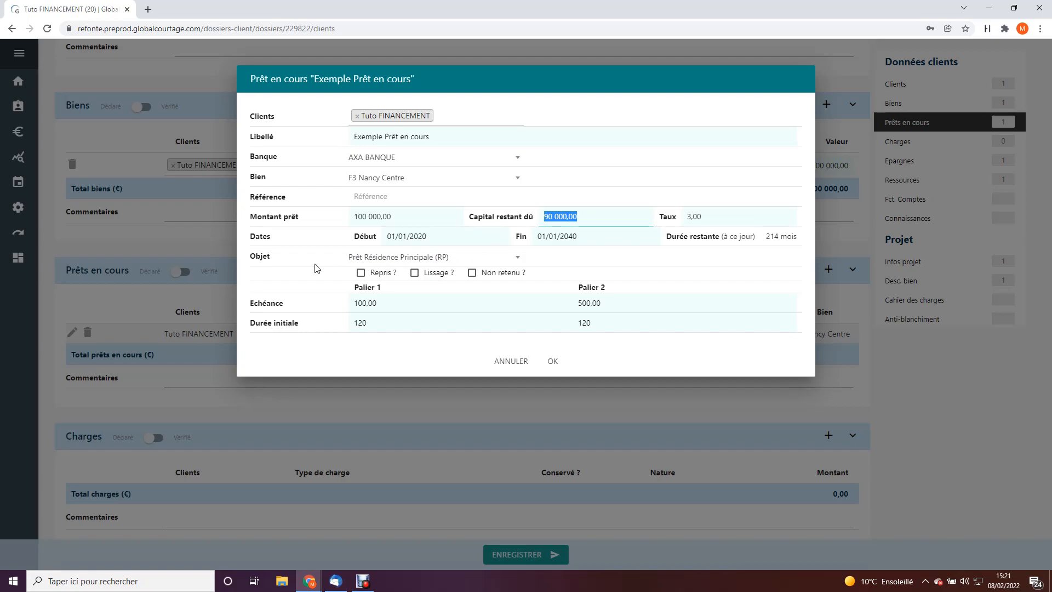
left_click(316, 277)
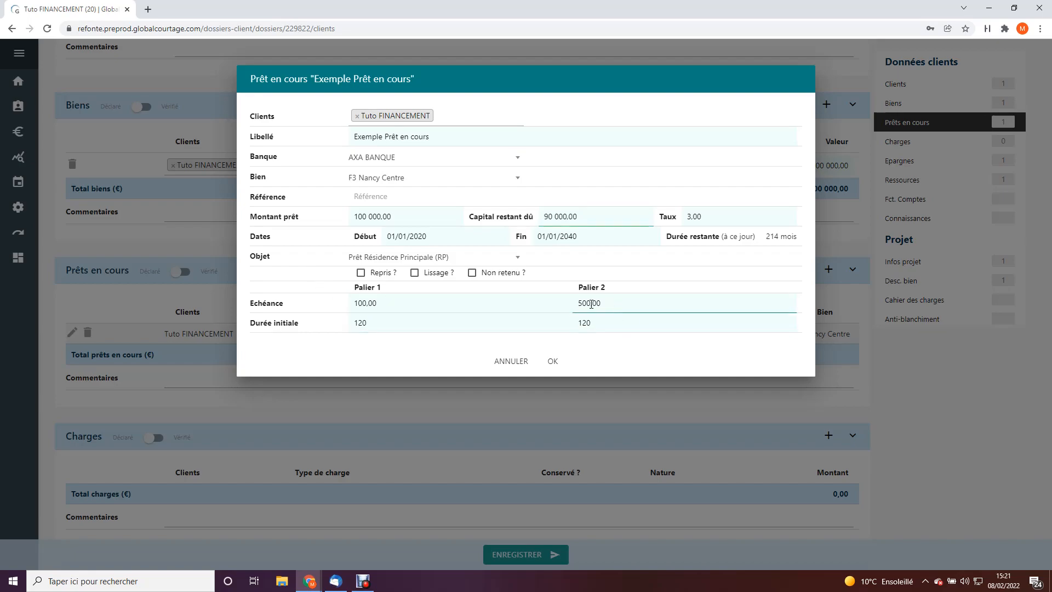
left_click(500, 364)
- Examine the charges, savings, resources, project information and property description, including the available operation types
scroll(498, 345, "down", 3)
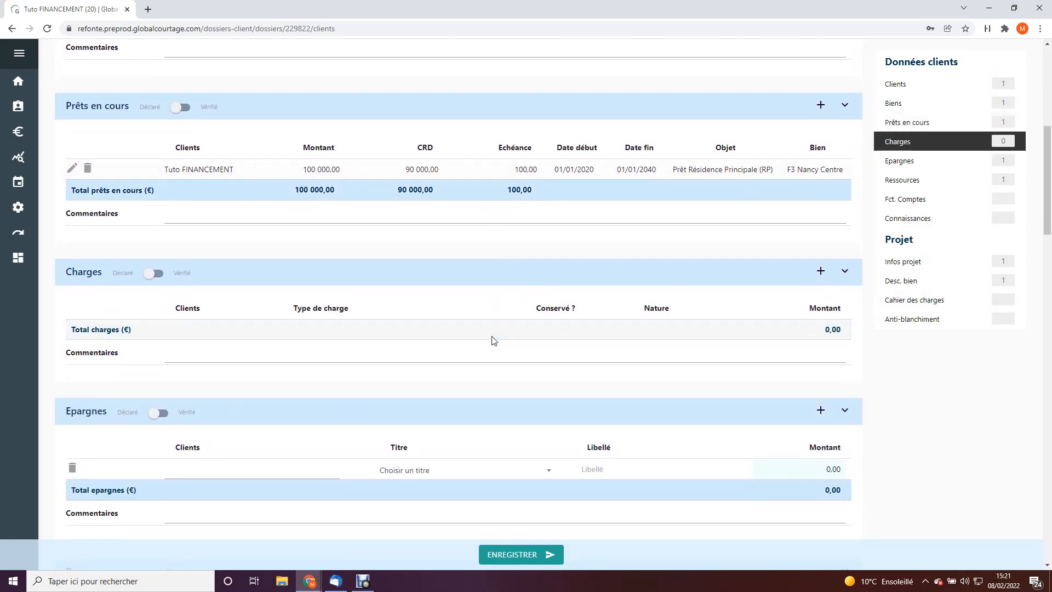
scroll(491, 340, "down", 7)
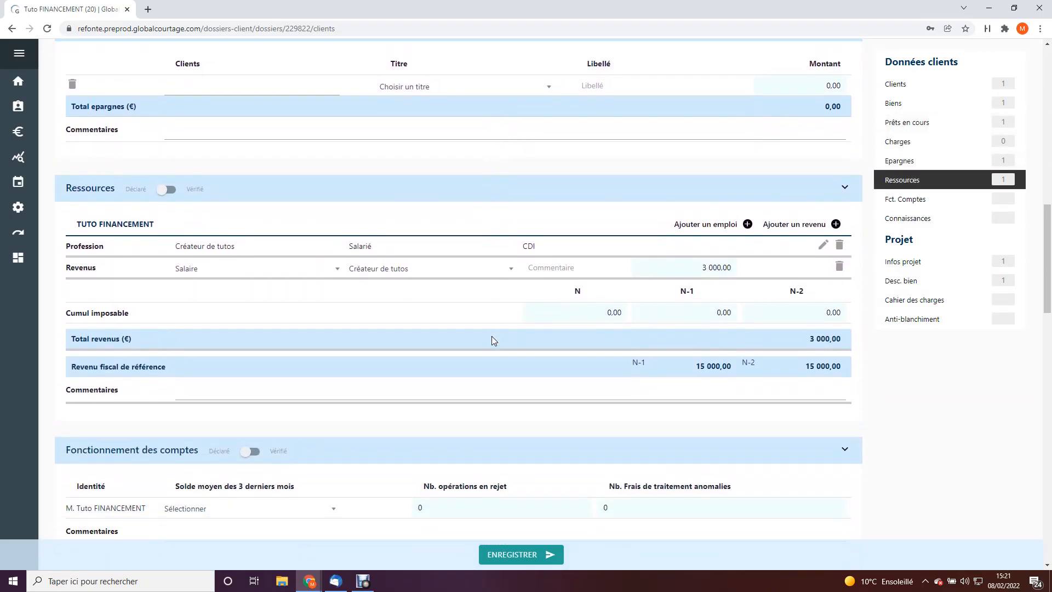
left_click(911, 281)
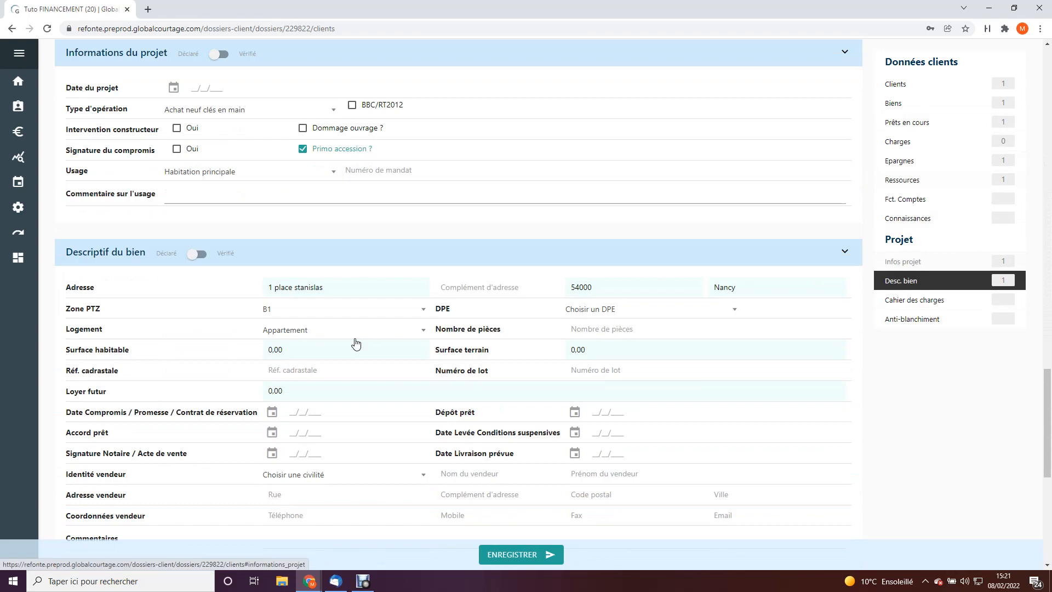
left_click(219, 114)
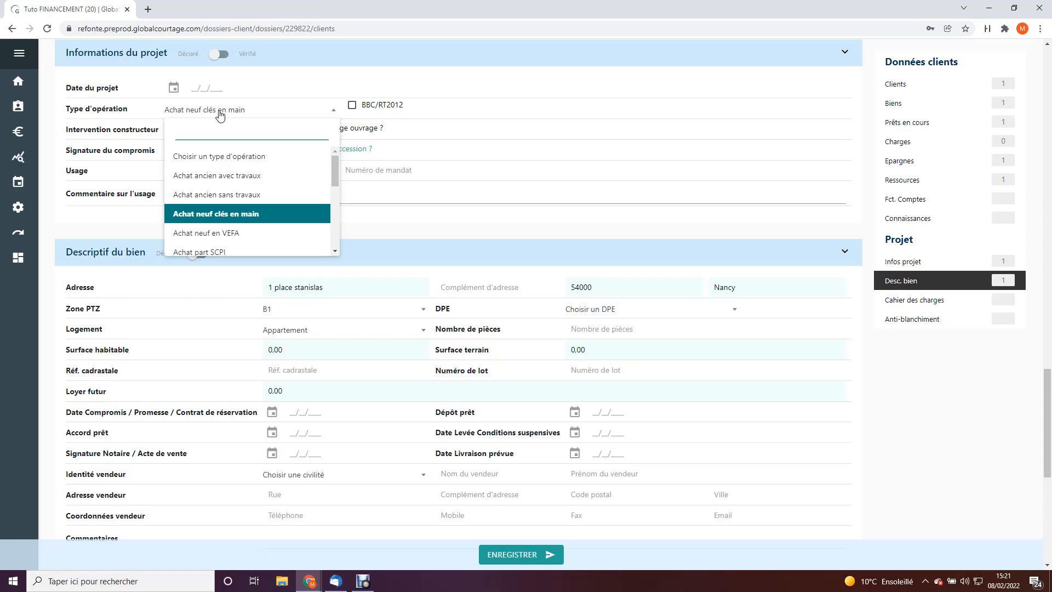
left_click(406, 225)
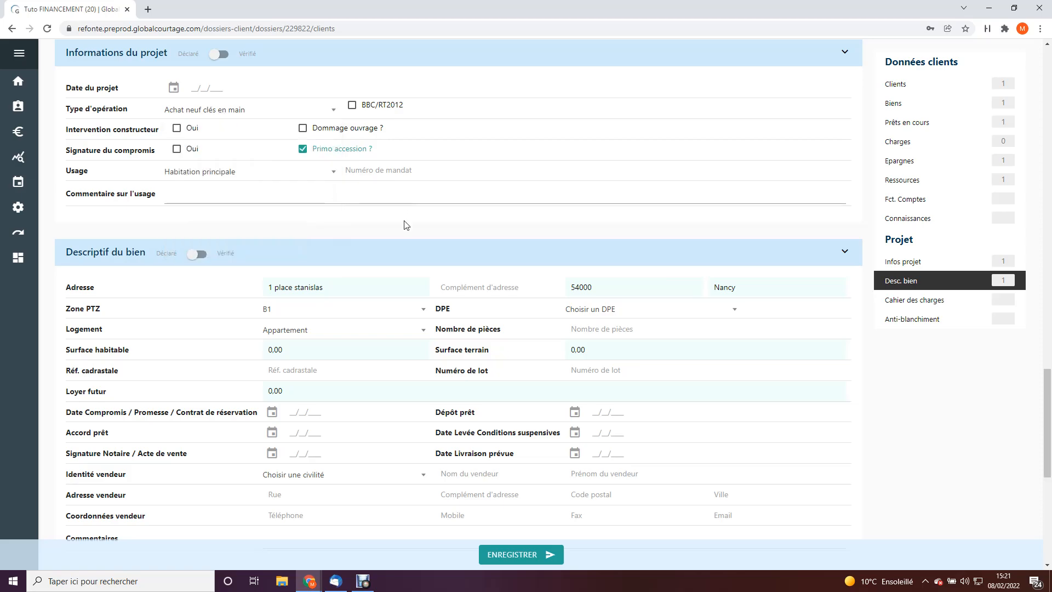
scroll(387, 313, "up", 7)
scroll(387, 315, "up", 20)
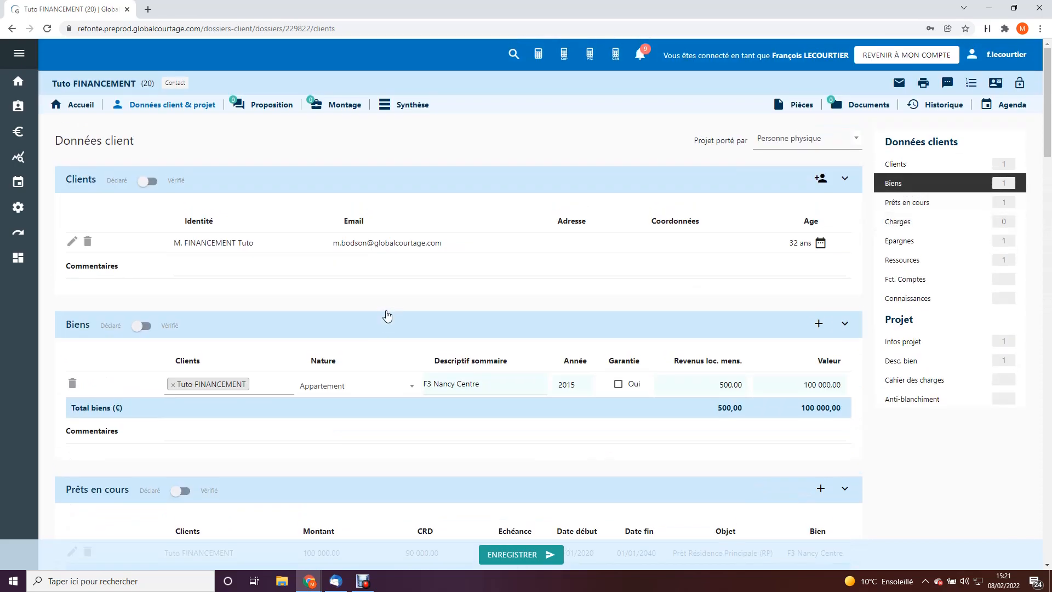
- Create a new financing proposition and name it "Achat neuf sur 25 ans"
mouse_move(263, 108)
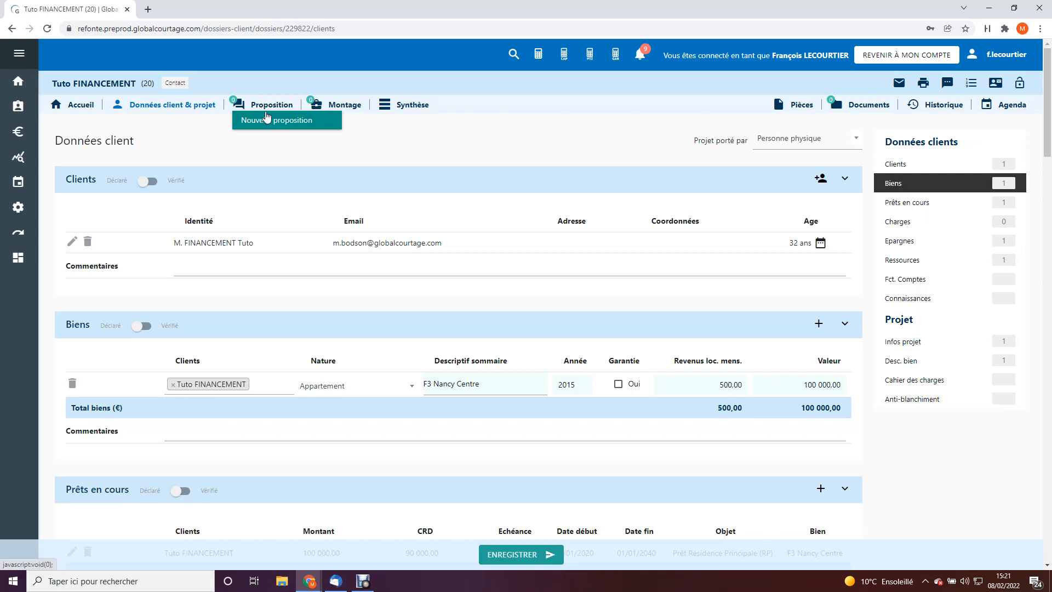
left_click(271, 121)
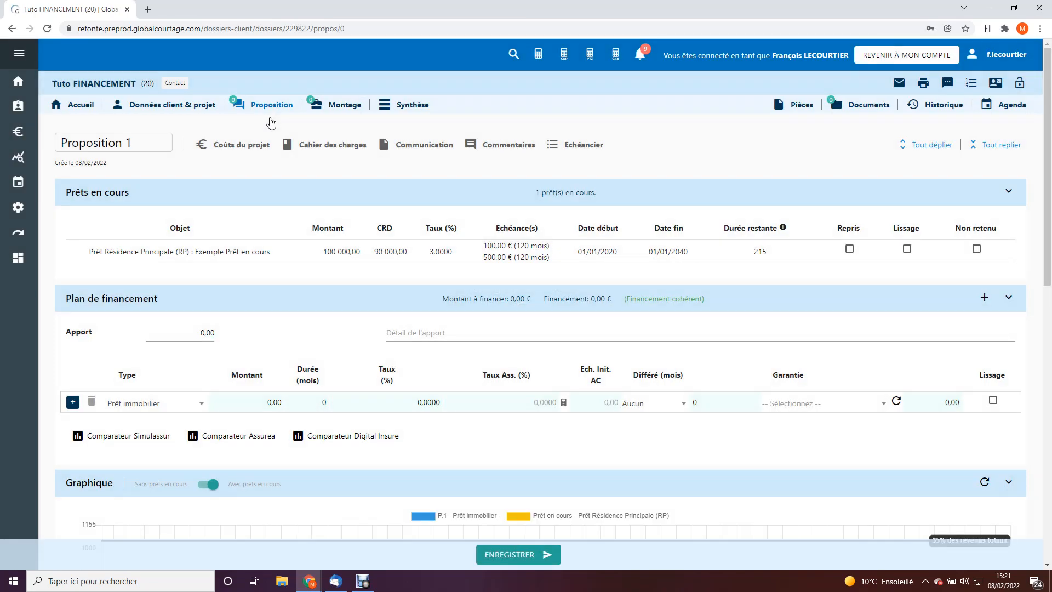
left_click_drag(133, 143, 57, 147)
type("Achat neu")
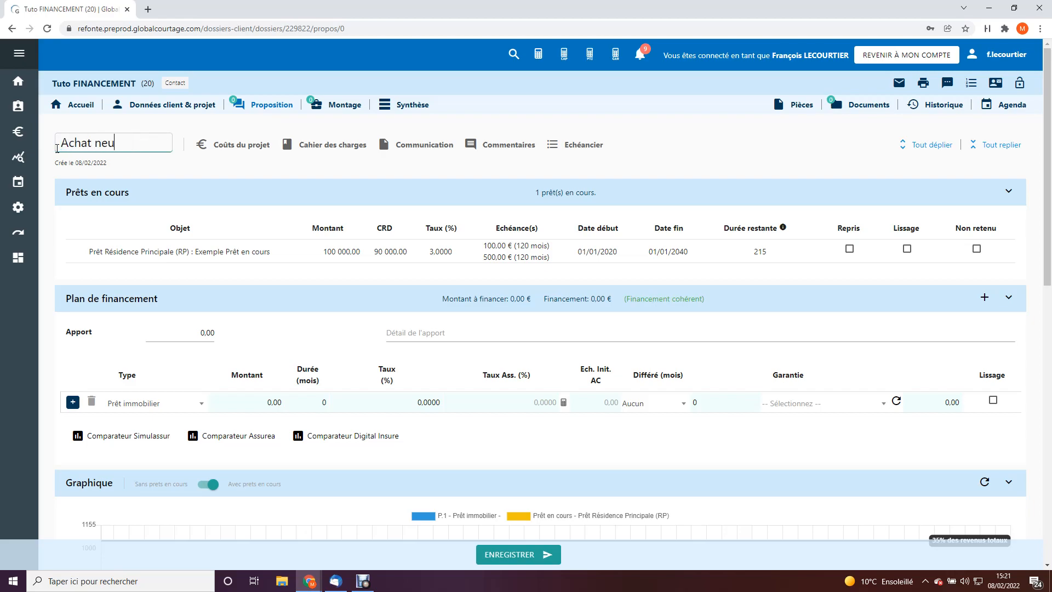
type("f sur 25 ans")
left_click(167, 169)
- In the project costs, set Logement to 100 000 and Honoraires to 500
left_click(254, 147)
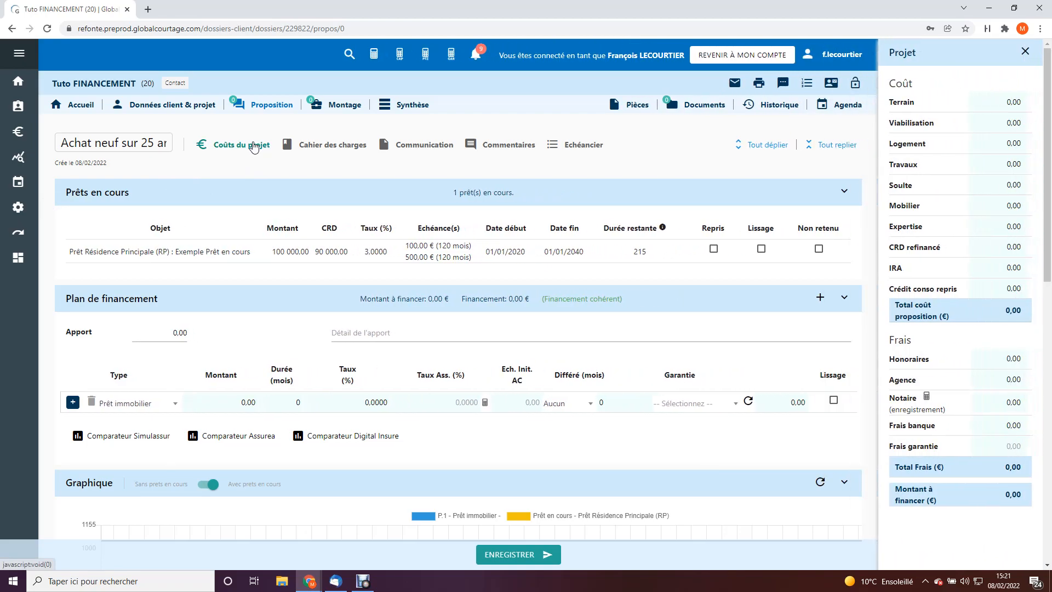
left_click(1014, 144)
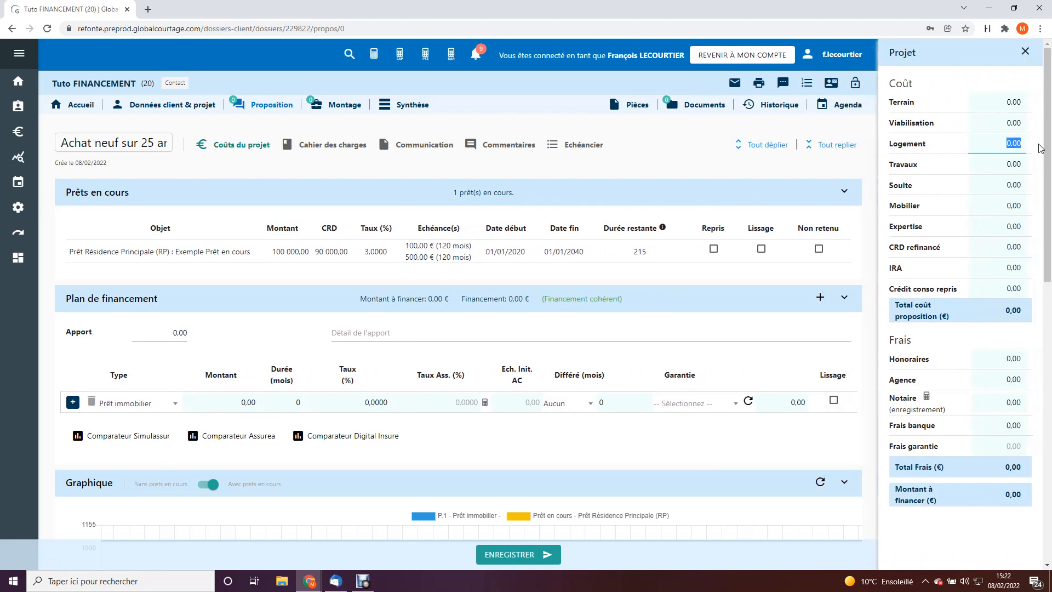
type("100000")
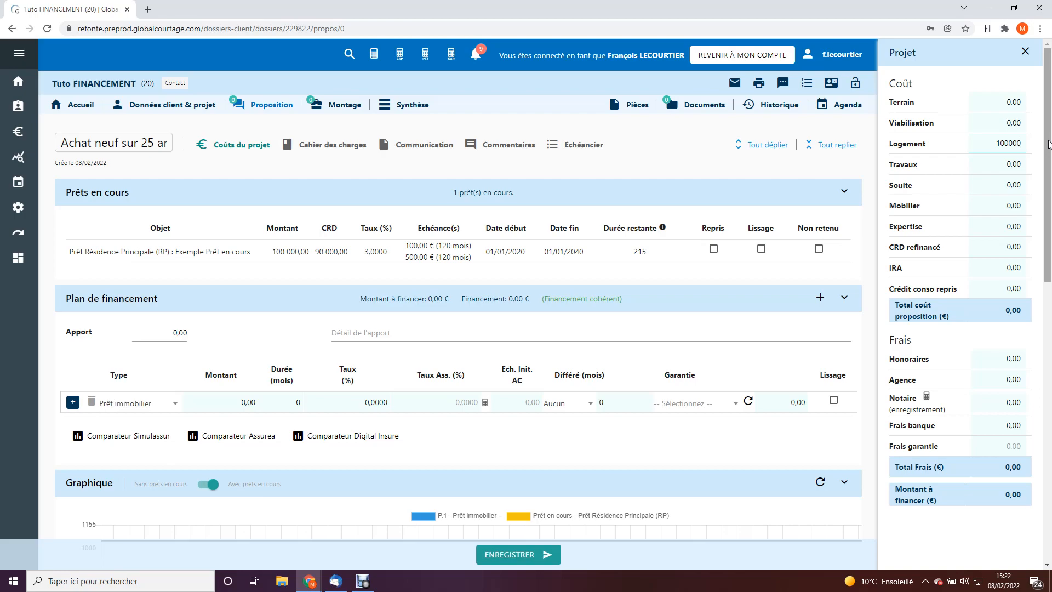
scroll(986, 230, "down", 1)
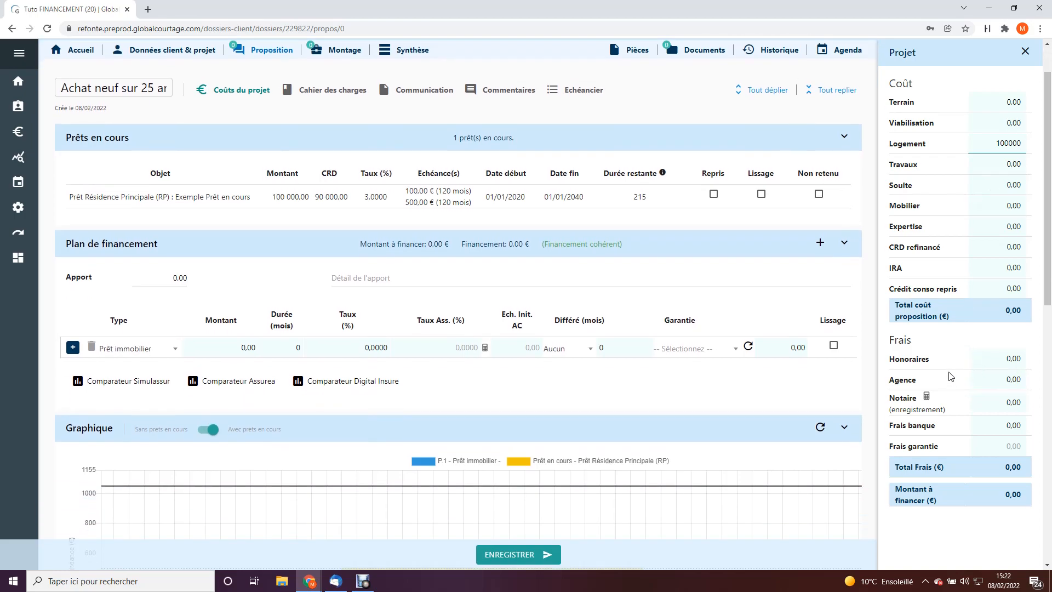
left_click(1025, 360)
type("500")
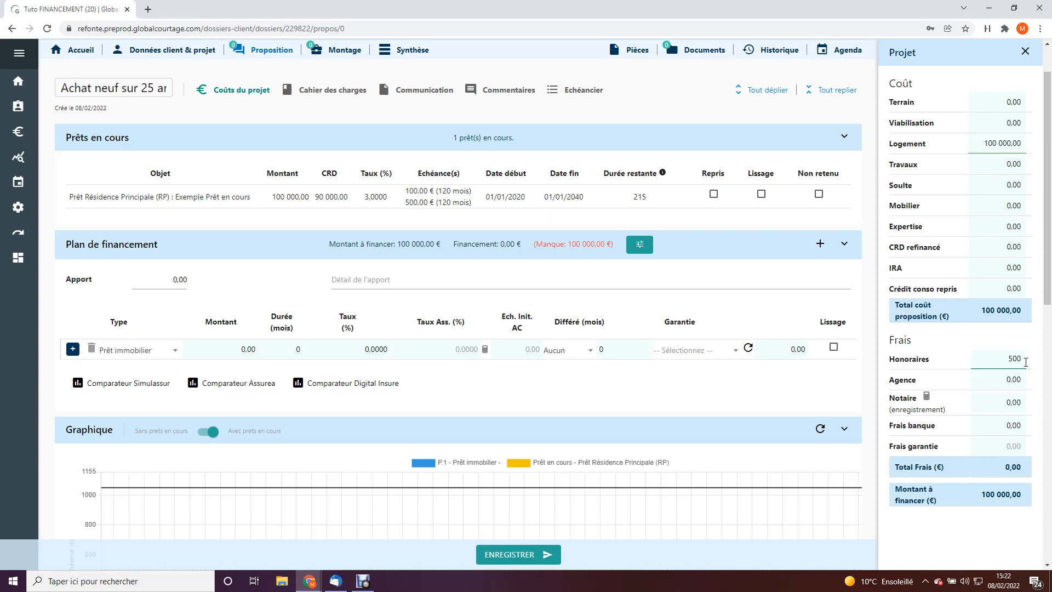
- Calculate the notary fees for the new-home purchase with the default scale, apply the amount, and close the project costs
left_click(927, 396)
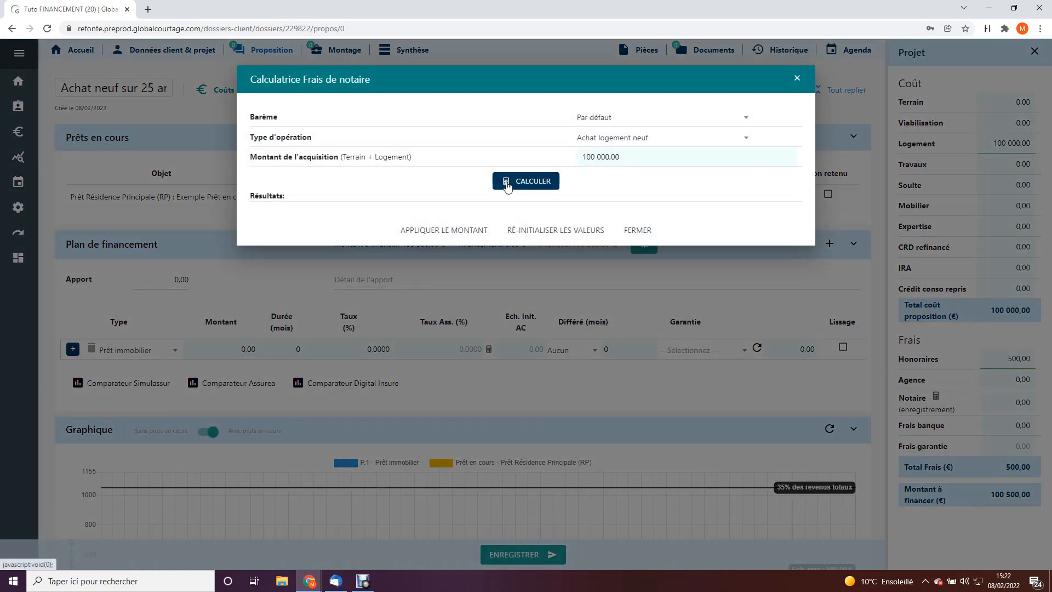
left_click(508, 185)
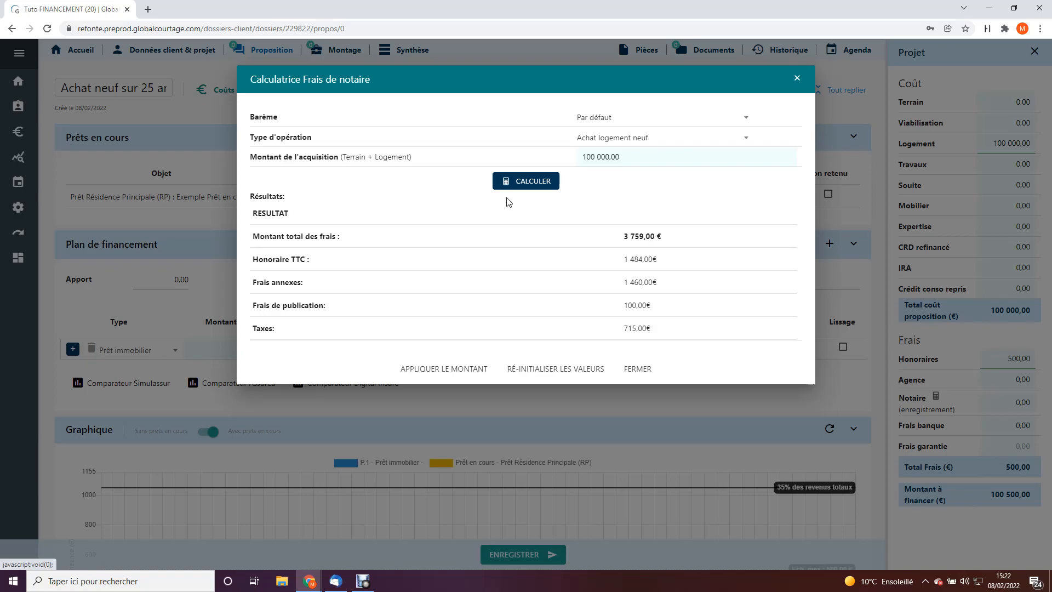
left_click(448, 369)
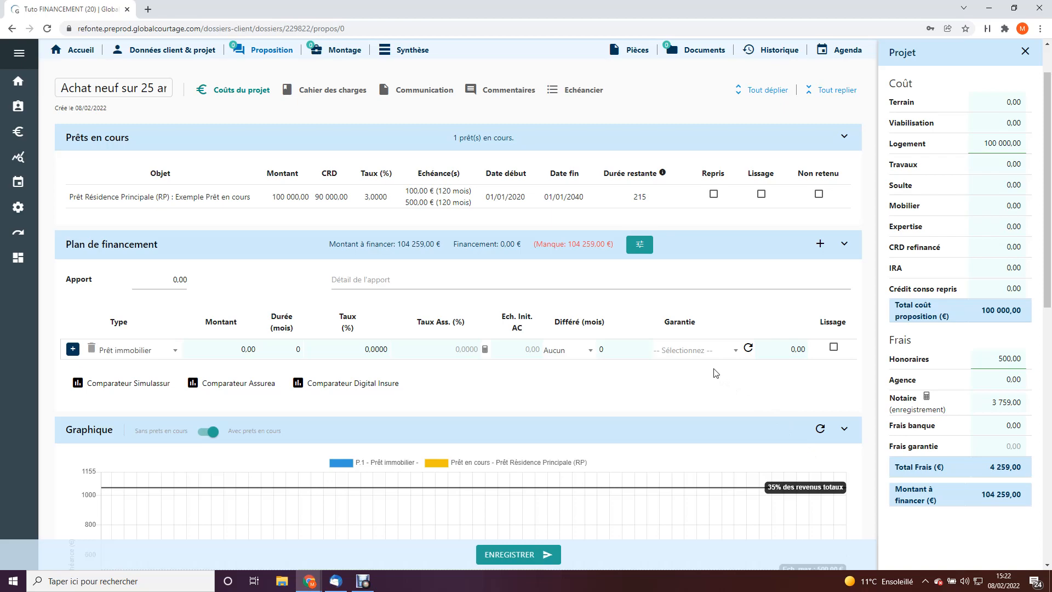
left_click(225, 97)
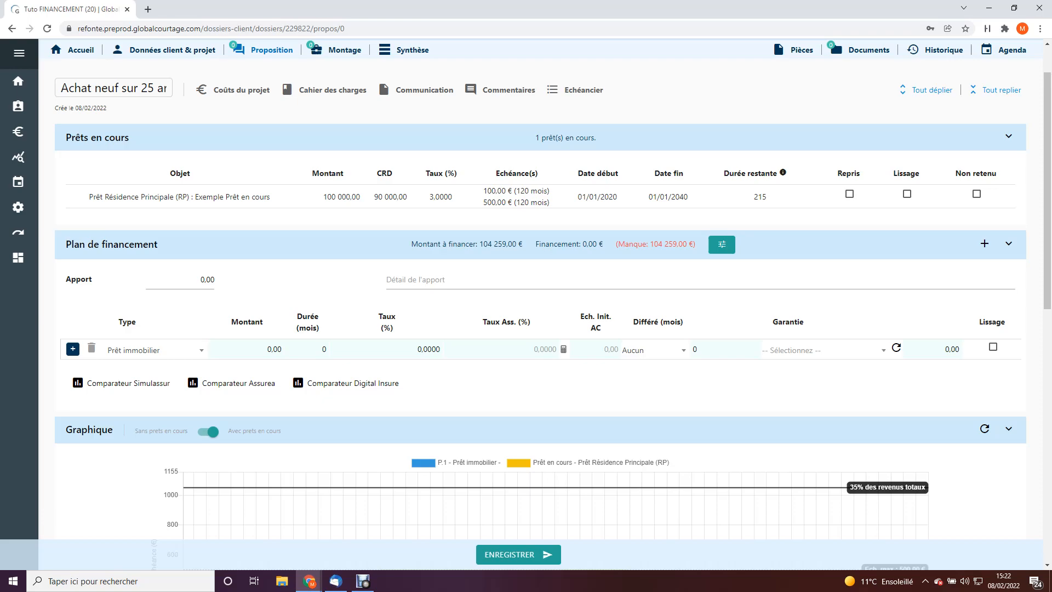
- Collapse all sections of the proposition and expand them again
scroll(552, 293, "up", 1)
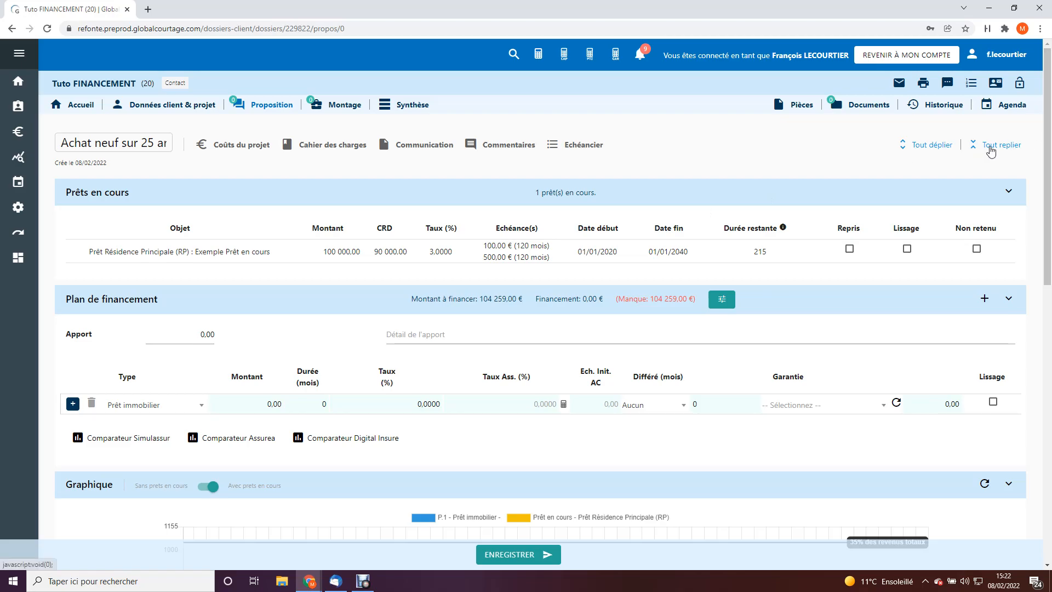
left_click(984, 146)
left_click(940, 147)
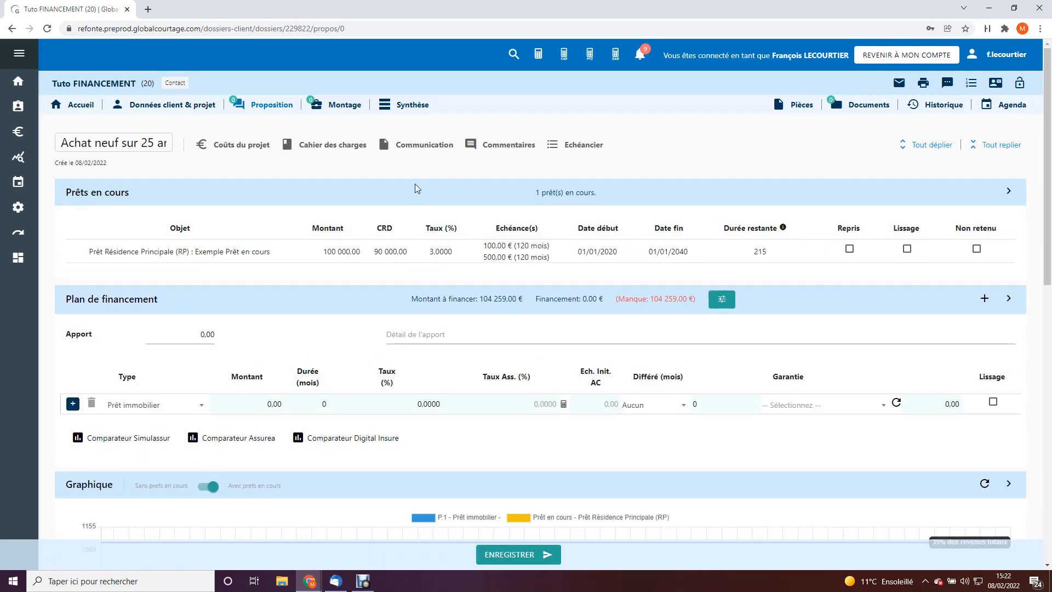
- Mark the current loan as Repris to show the generation option, and clear that mark again
left_click_drag(126, 193, 61, 193)
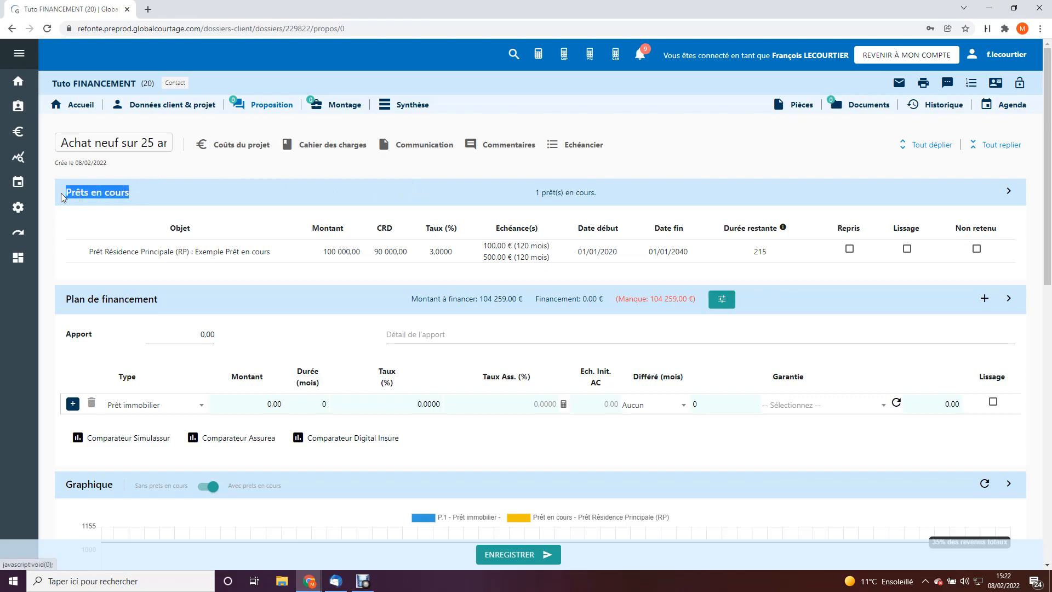
left_click(57, 205)
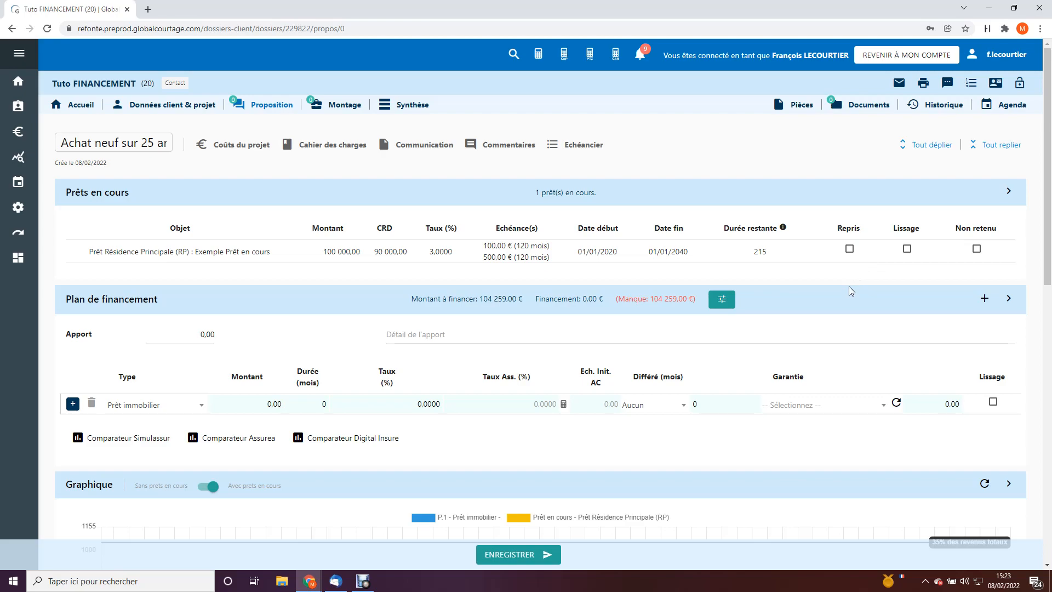
left_click(849, 248)
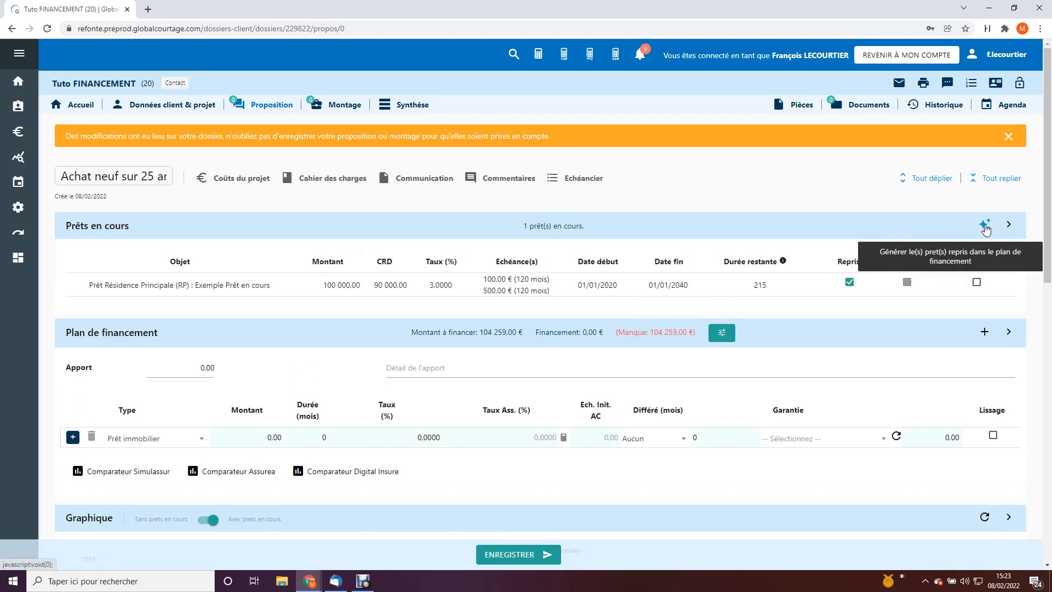
left_click(849, 282)
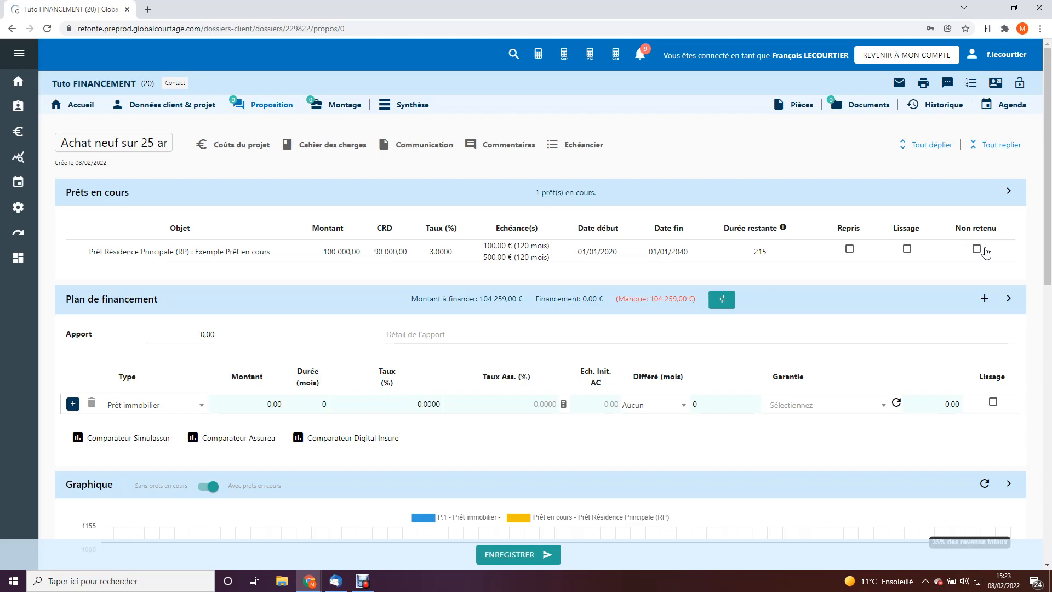
- Set the Apport in the financing plan to 10 000
scroll(652, 313, "down", 3)
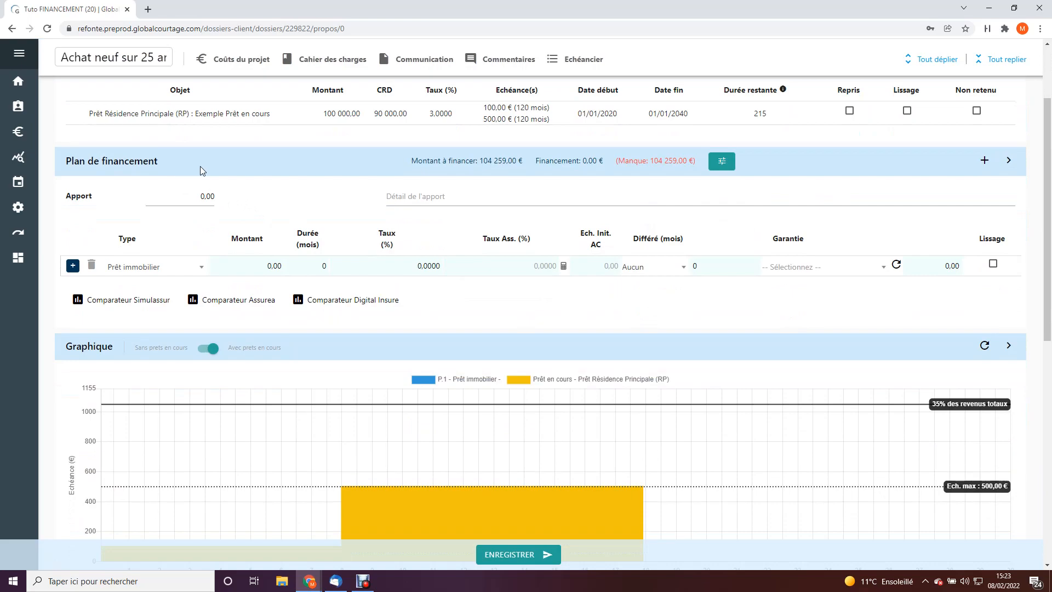
left_click(183, 198)
double_click(208, 197)
type("10000")
left_click(256, 198)
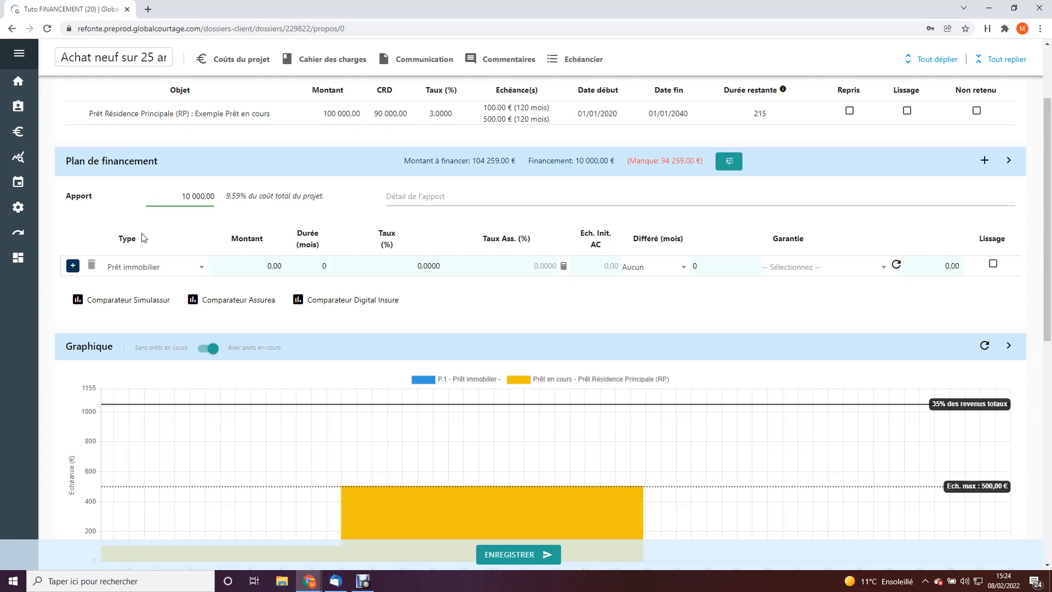
- Change the plan's loan type to Prêt à taux zéro and run the PTZ simulation with the prefilled project data
left_click(162, 267)
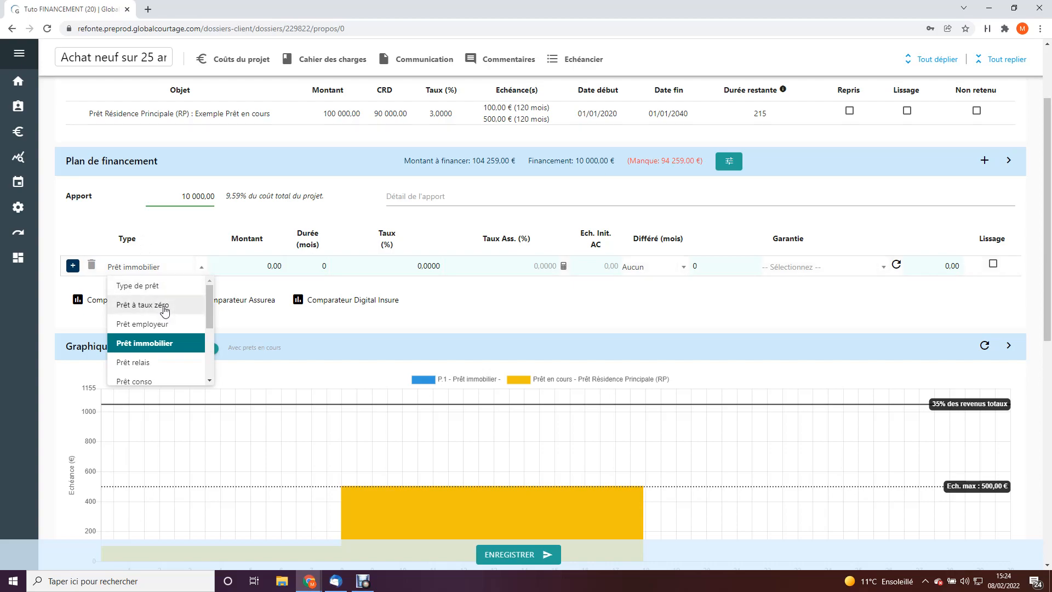
left_click(164, 310)
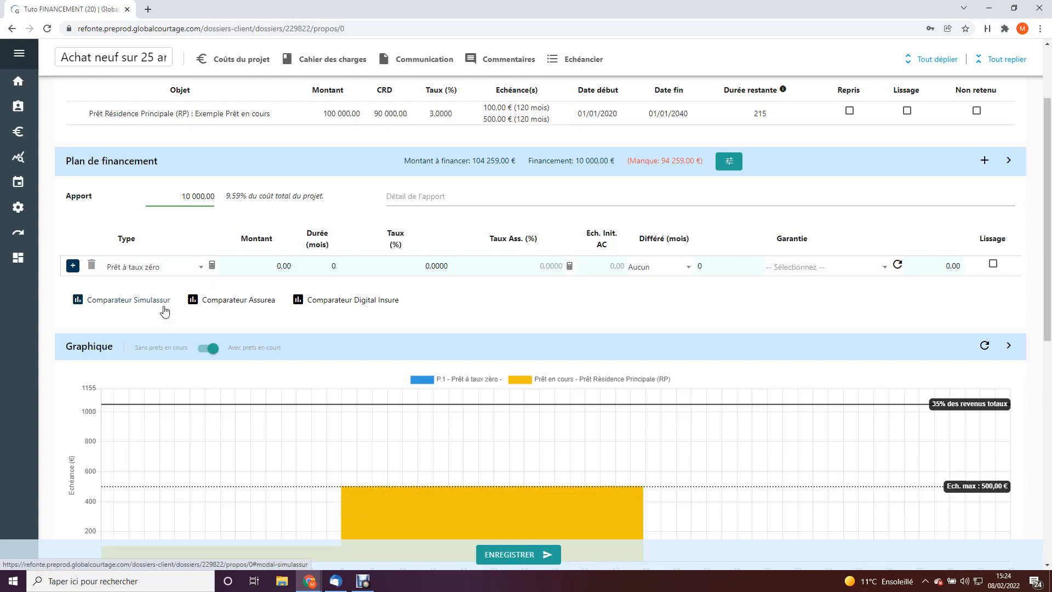
left_click(211, 266)
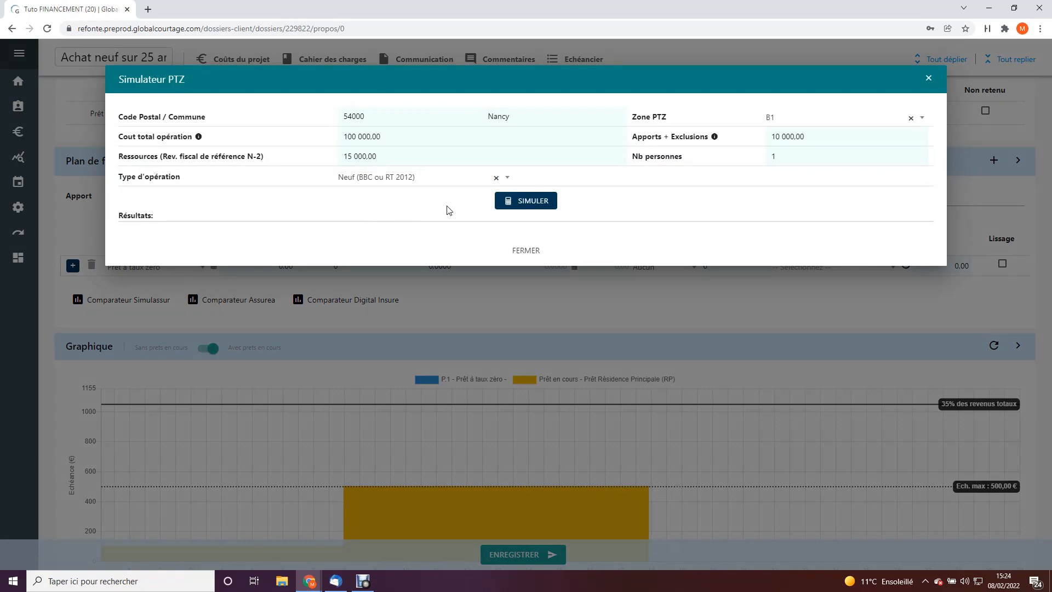
left_click(505, 204)
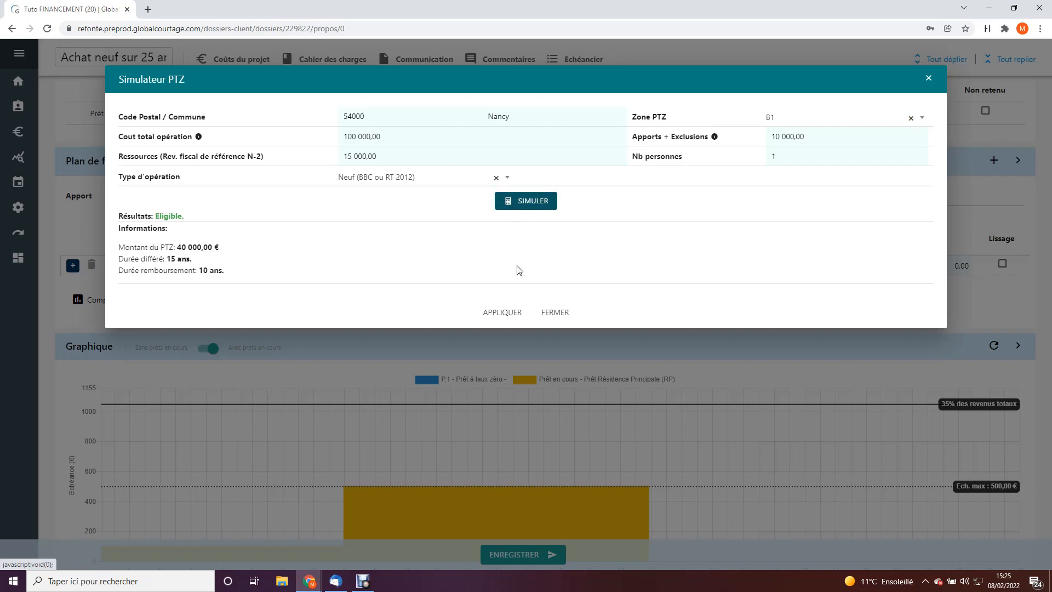
- Apply the PTZ simulation result to the Prêt à taux zéro line and check its available Différé options
left_click(504, 315)
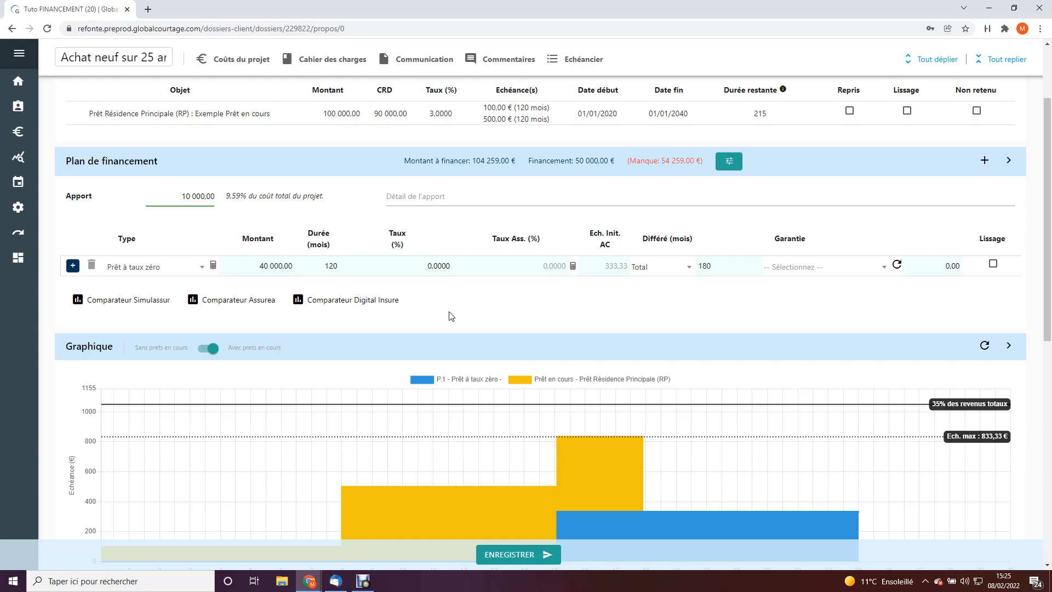
left_click(661, 268)
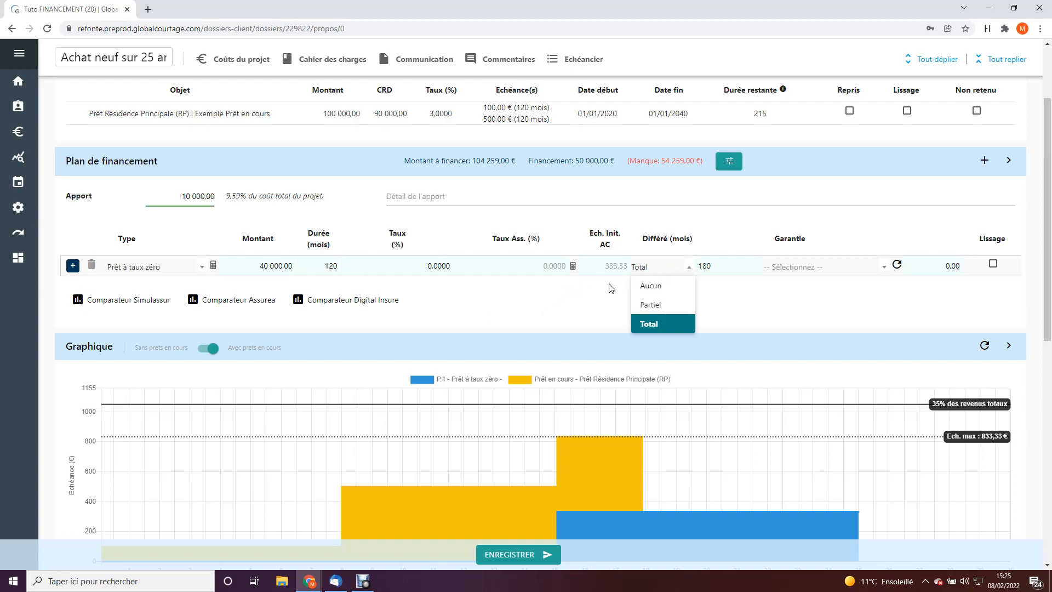
left_click(560, 305)
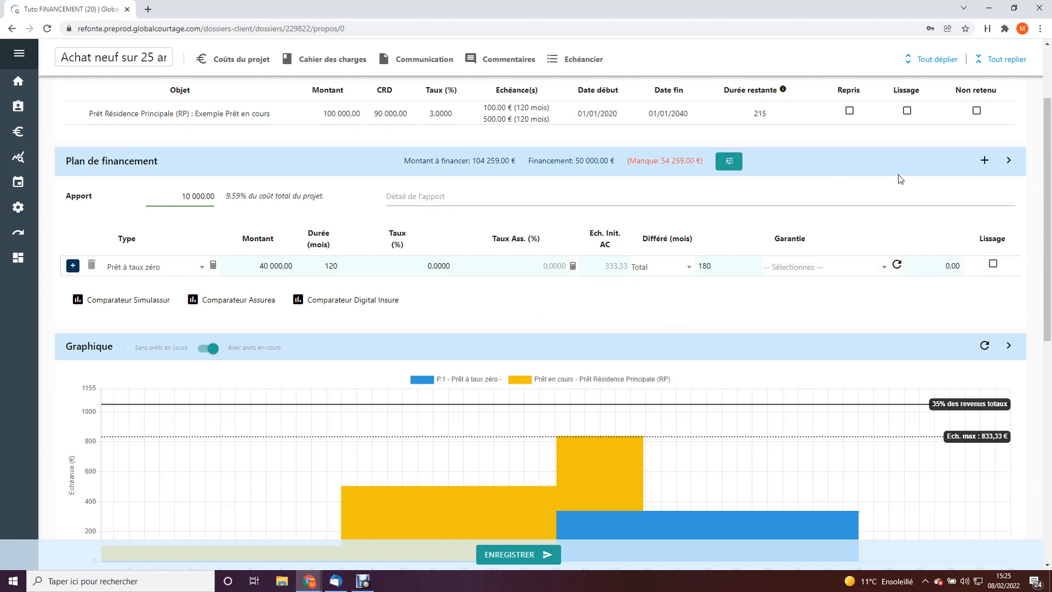
- Add a second loan line of type Prêt immobilier and assign the remaining amount to finance to it
left_click(985, 163)
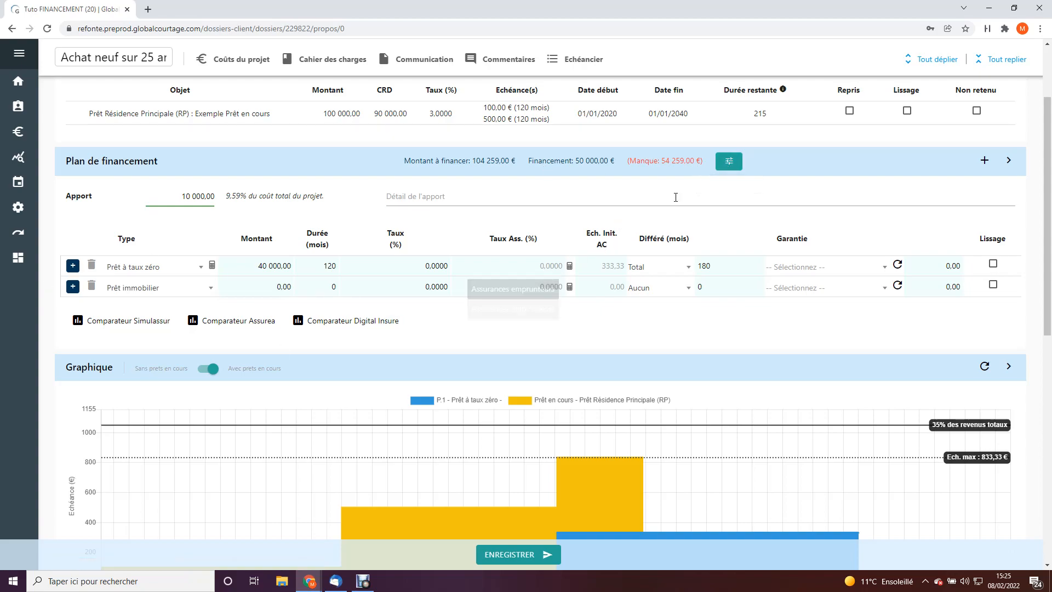
left_click(730, 163)
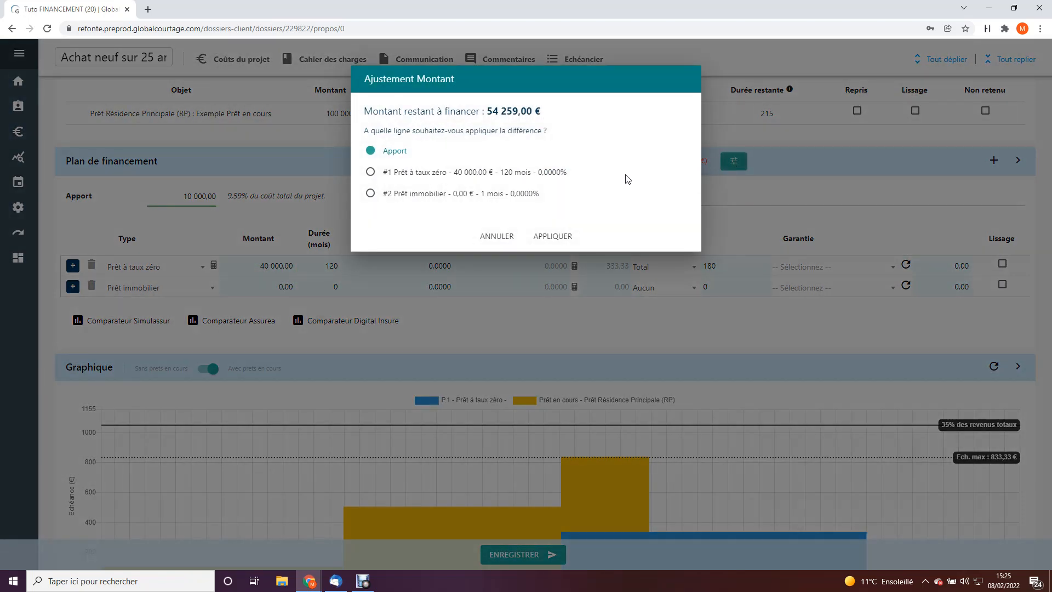
left_click(507, 195)
left_click(553, 236)
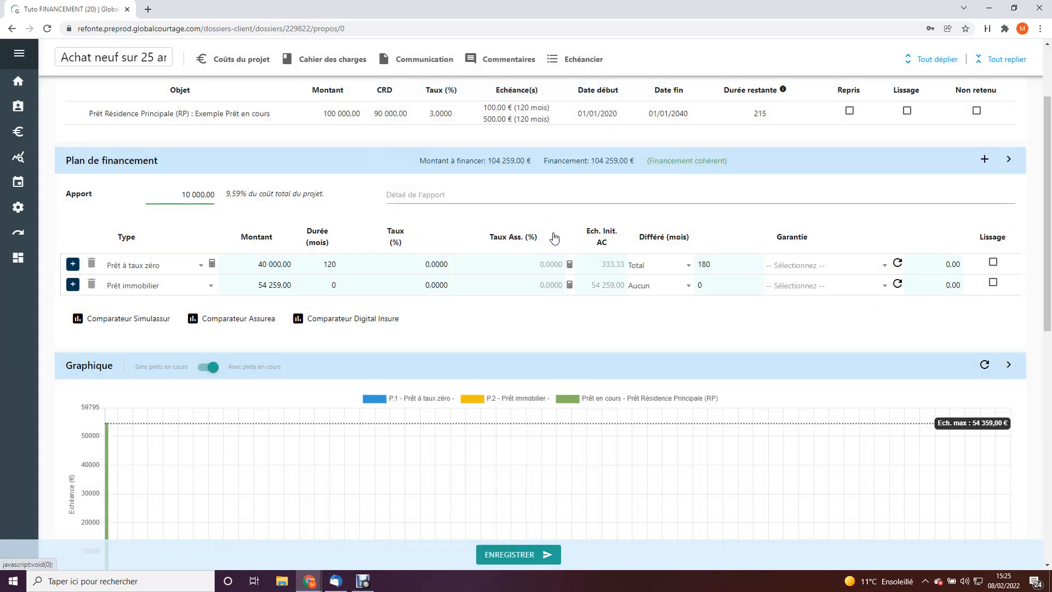
- Set the Prêt immobilier's duration to 300 months and its rate to 2%
double_click(328, 285)
type("300")
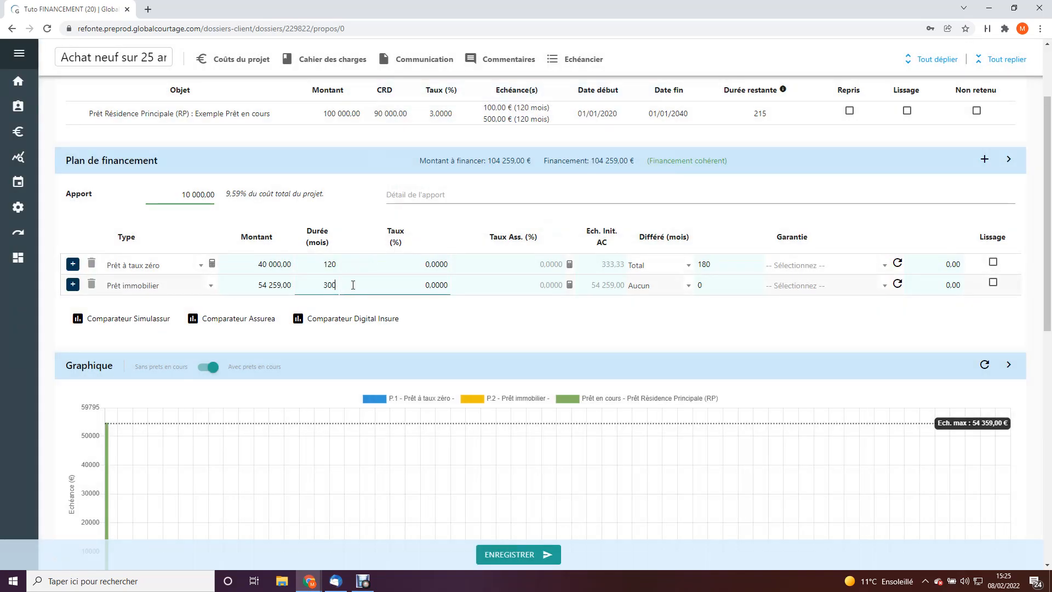
double_click(462, 287)
type("2")
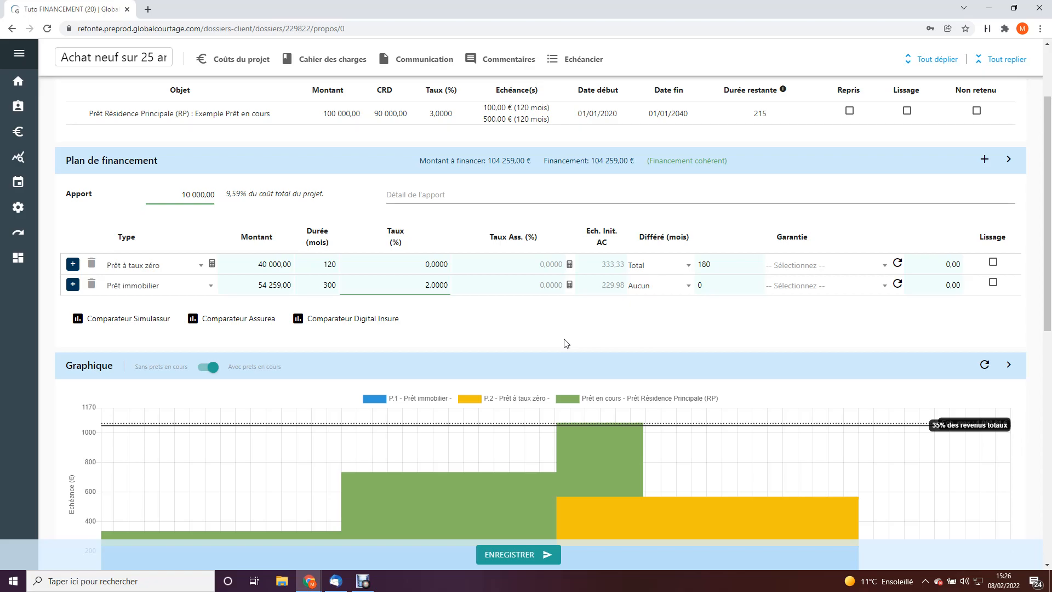
- Look at the Prêt immobilier's insurance settings and Différé options without changing them
left_click(552, 286)
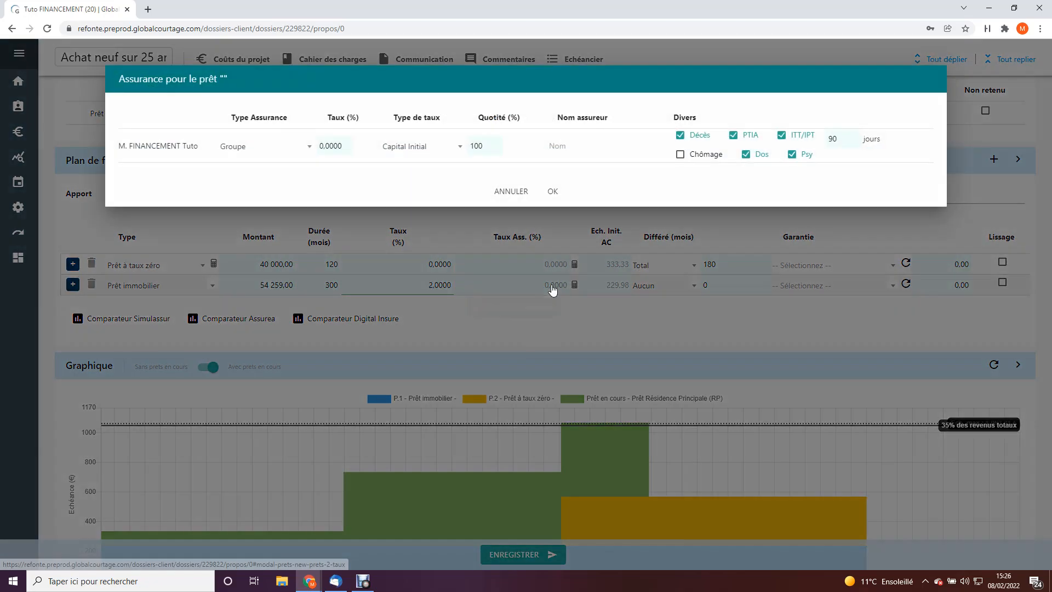
left_click(504, 191)
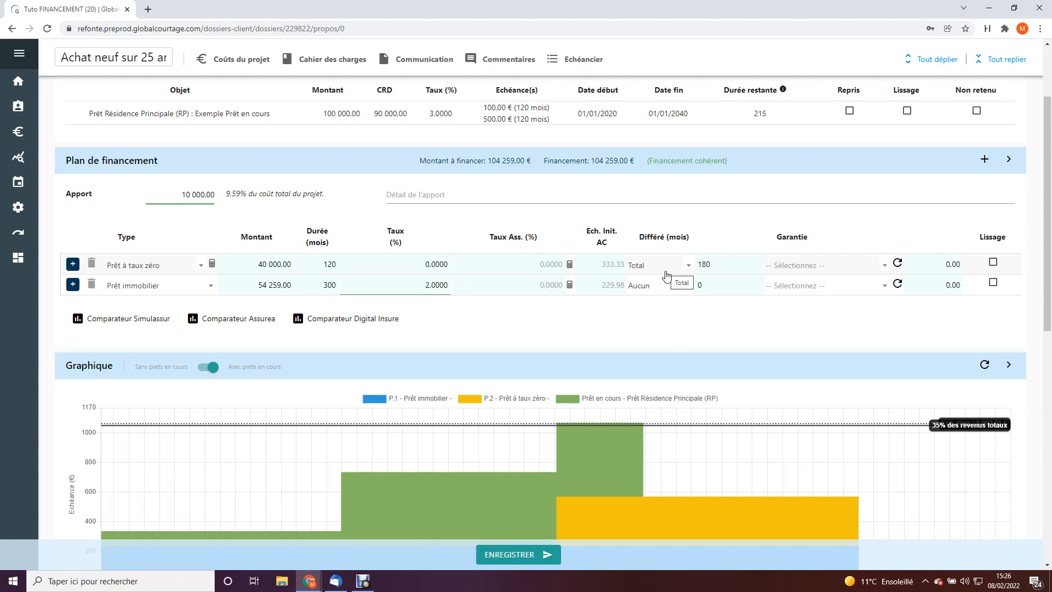
left_click(666, 288)
left_click(605, 322)
- Set the Prêt immobilier's Garantie to Crédit Logement, calculate the guarantee amount and apply it to that same loan
left_click(804, 291)
scroll(831, 345, "down", 5)
left_click(828, 370)
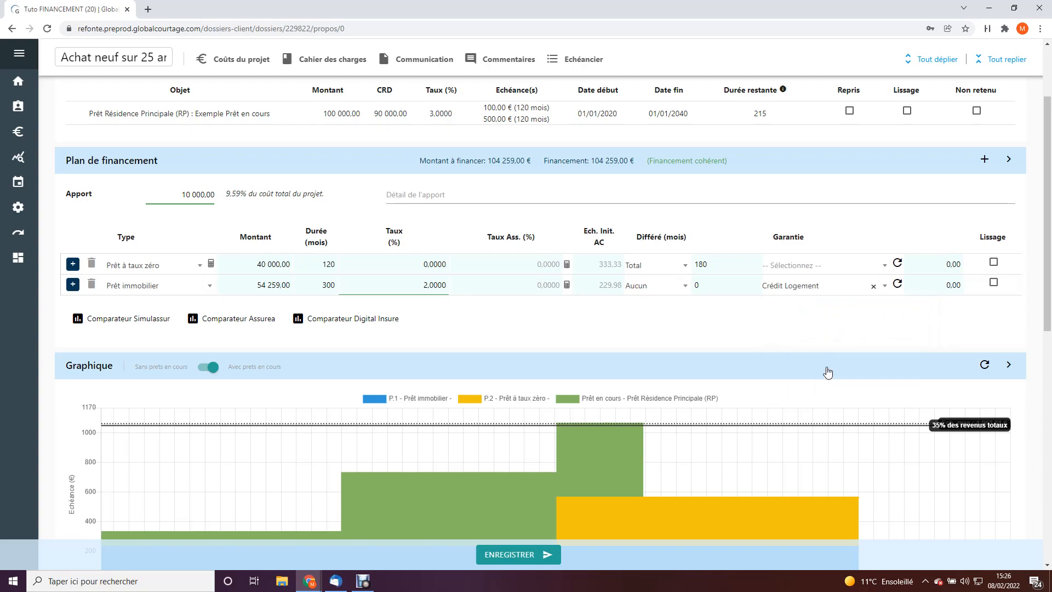
left_click(899, 288)
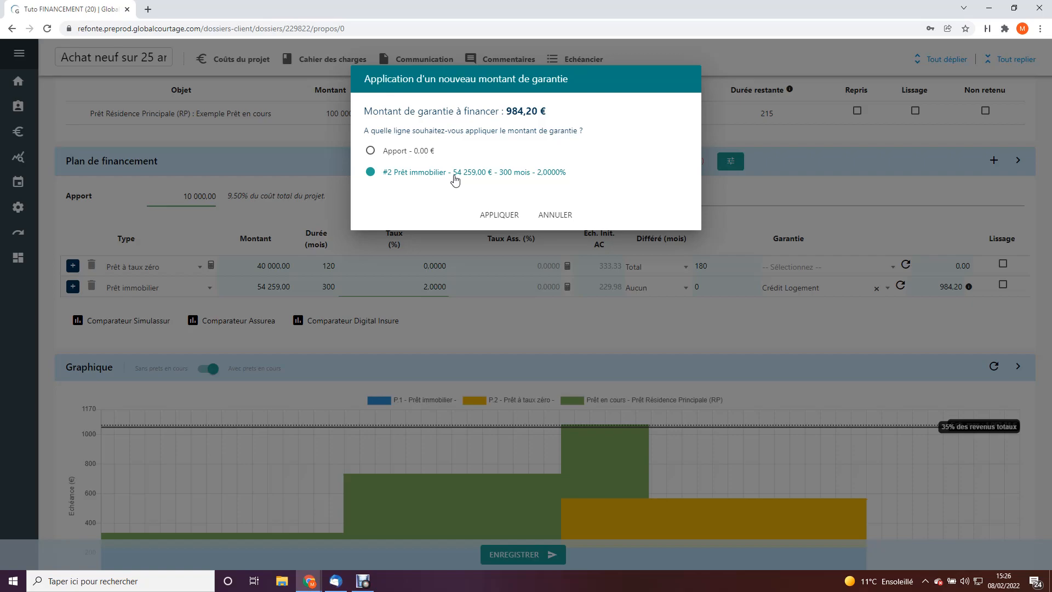
left_click(494, 220)
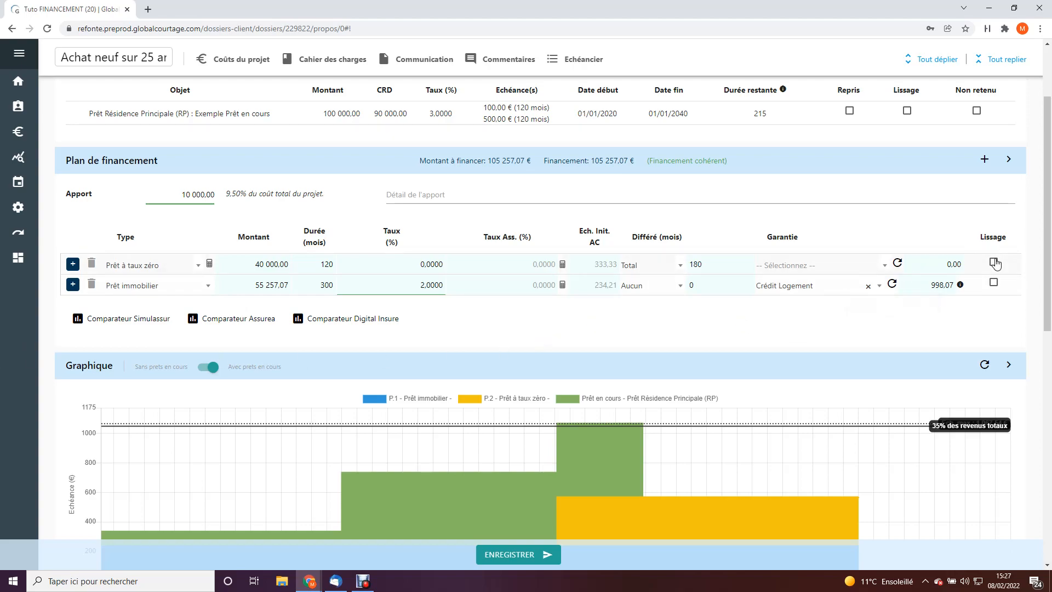
- Enable Lissage for both the Prêt à taux zéro and the Prêt immobilier
left_click(994, 283)
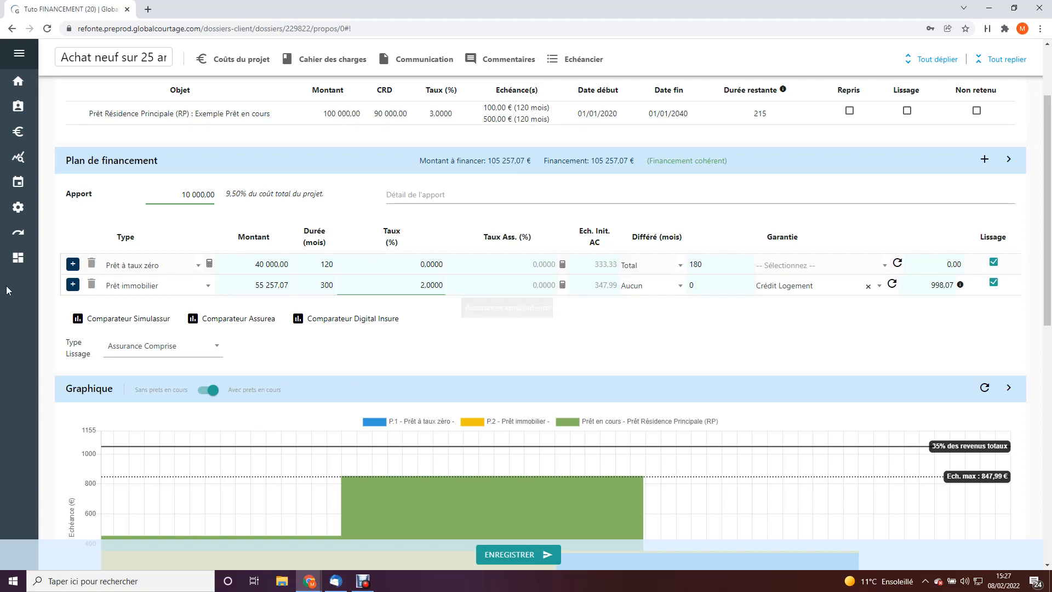
- View the Prêt immobilier's detailed costs and the available Type Lissage options, keeping Assurance Comprise
left_click(71, 287)
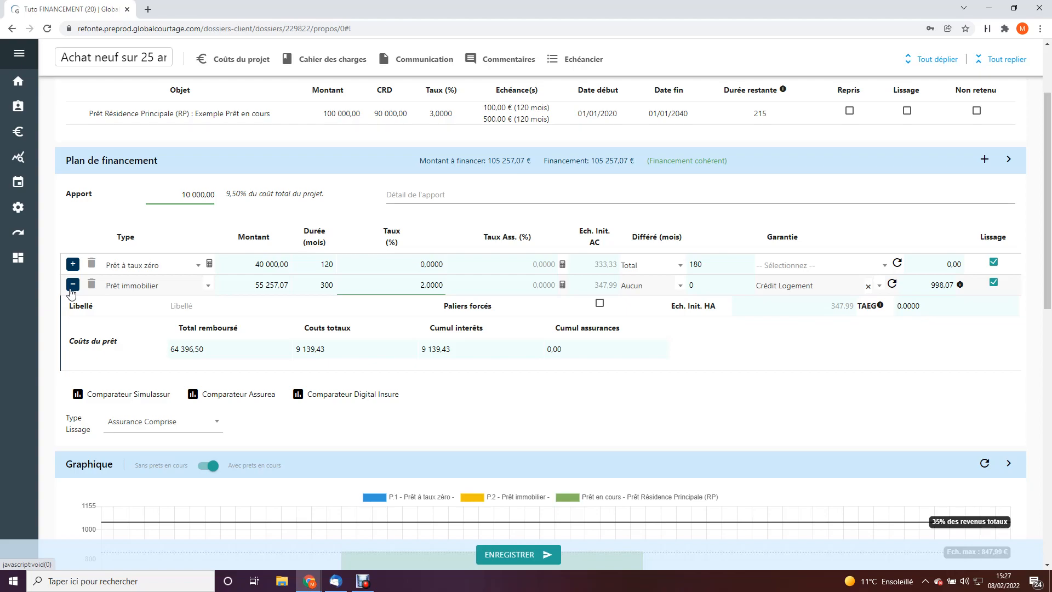
left_click(72, 287)
left_click(143, 347)
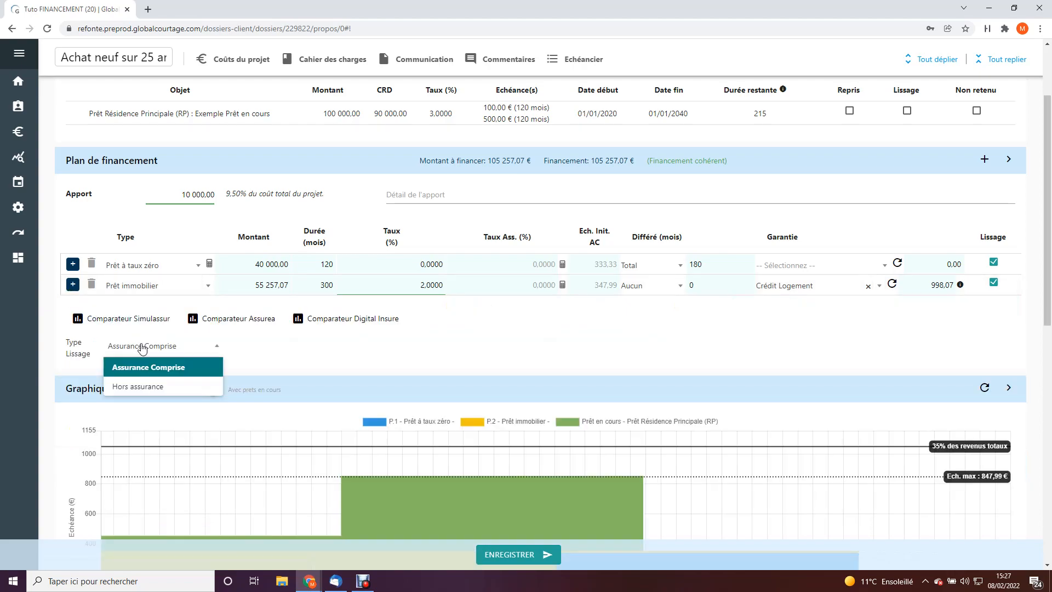
left_click(143, 347)
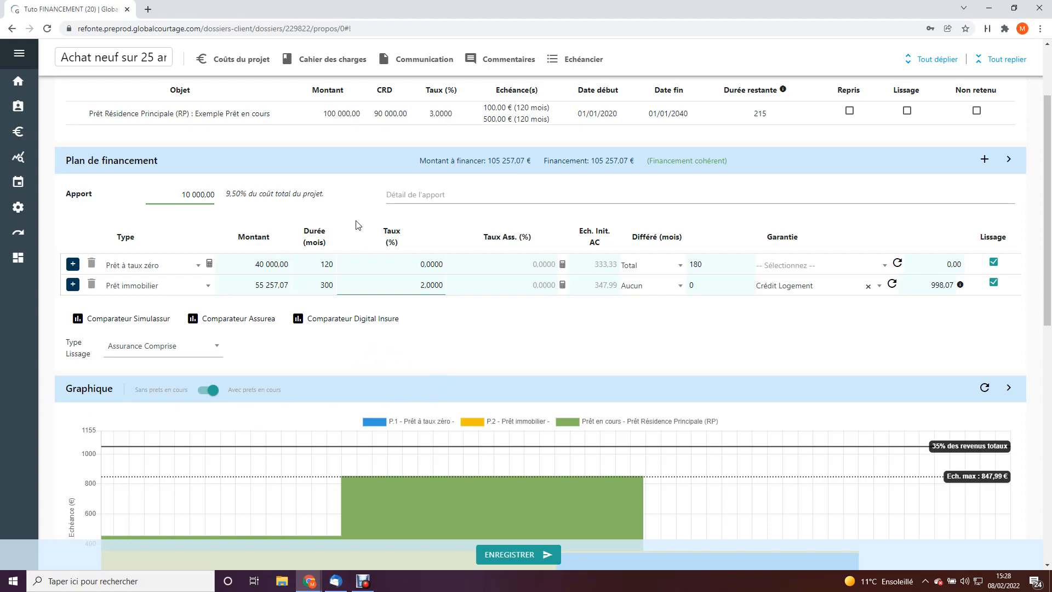
- View the cumulative repayment schedule in the Echéancier and close it
left_click(573, 60)
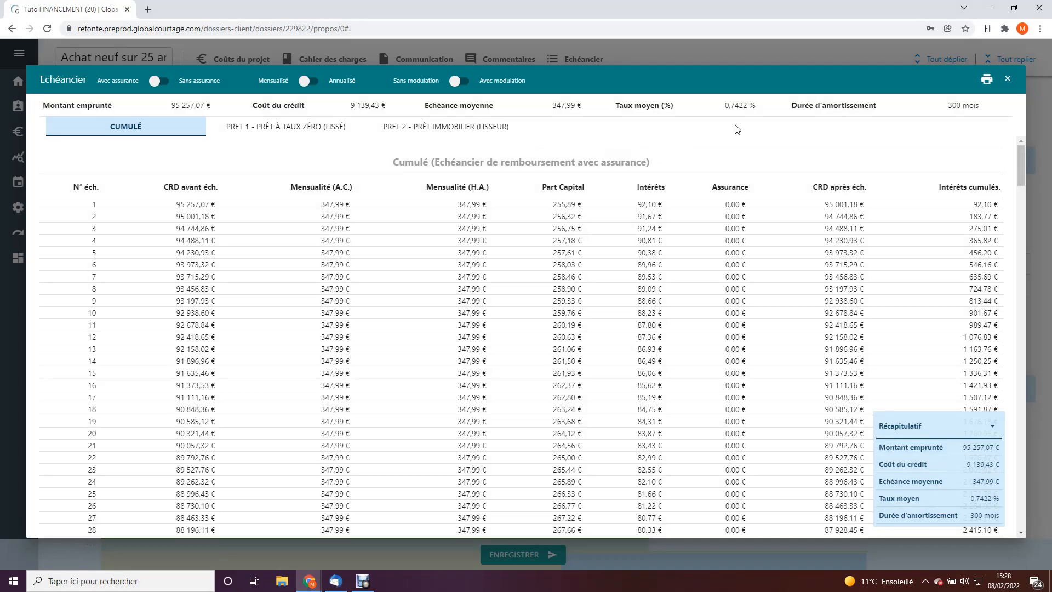
left_click(1006, 80)
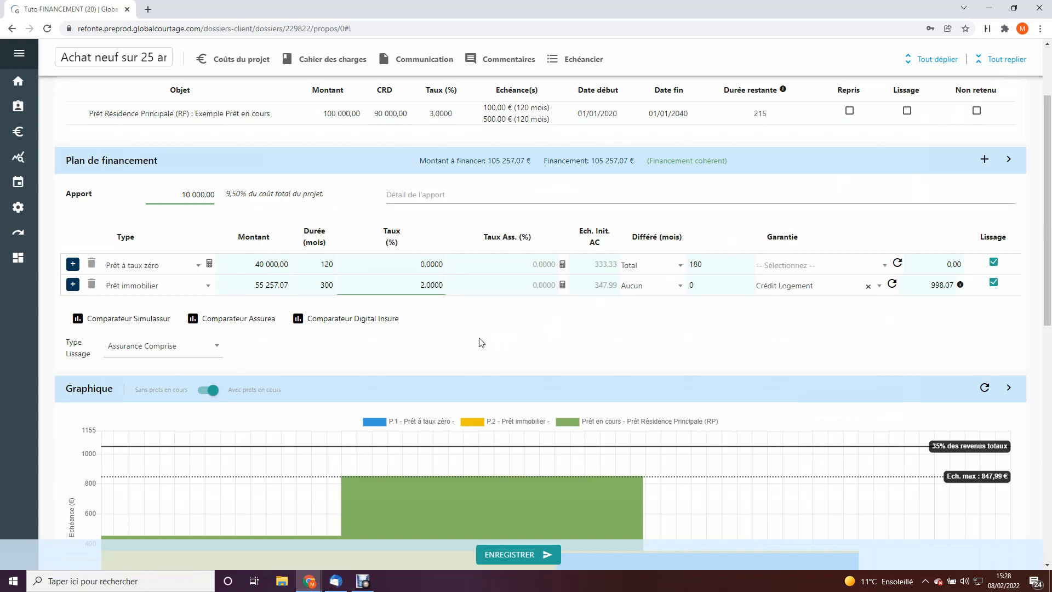
- Show the capital, interest and insurance chart detail for the Prêt à taux zéro and the Prêt immobilier, and hide the detail again
scroll(479, 340, "down", 3)
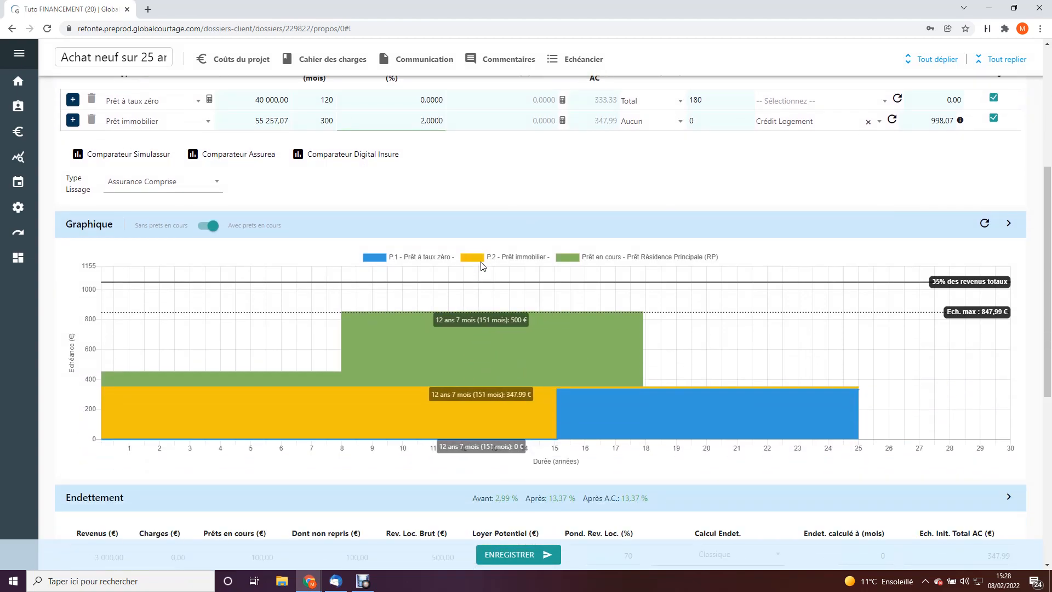
left_click(429, 257)
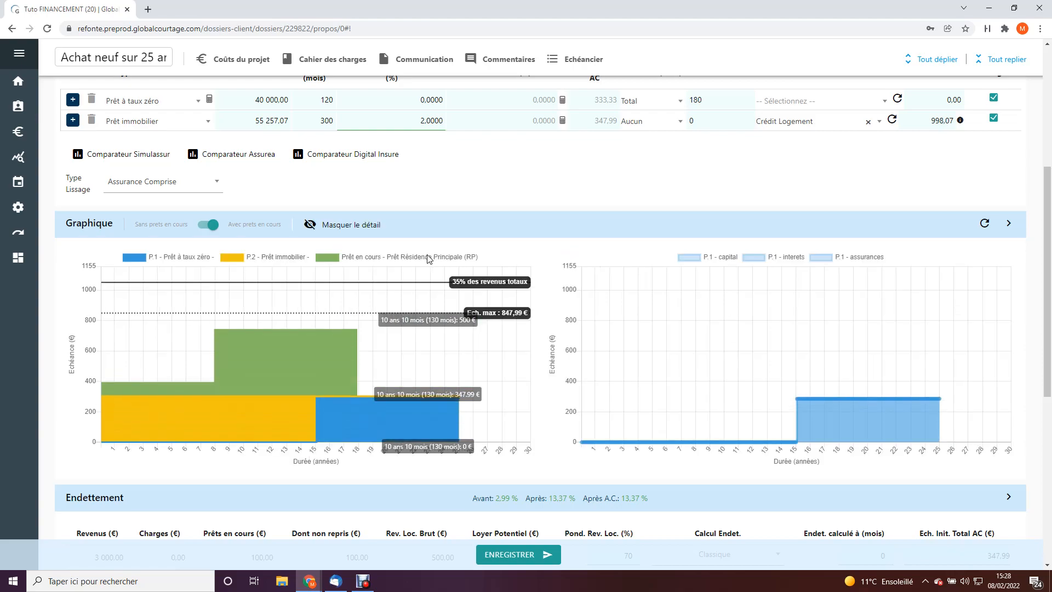
left_click(281, 260)
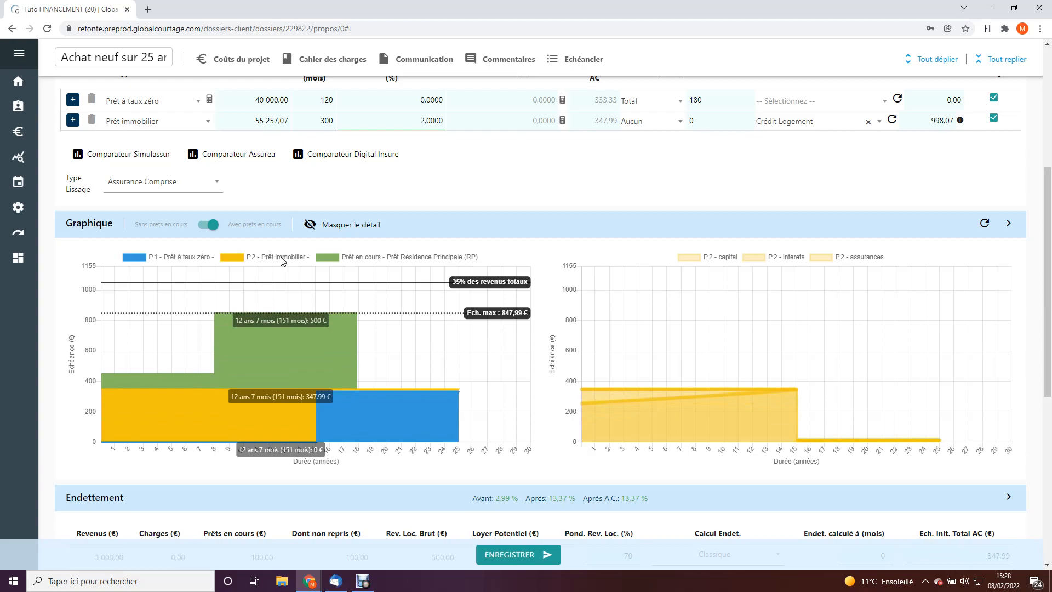
left_click(699, 403)
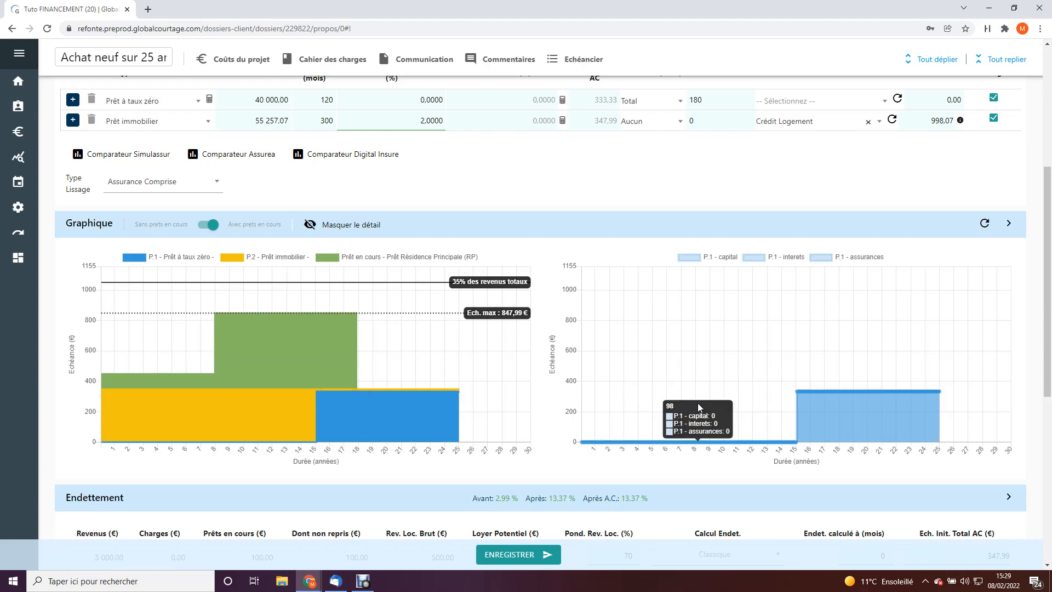
left_click(312, 228)
- Examine the Endettement and Plan de remboursement sections of the proposition
scroll(484, 288, "down", 7)
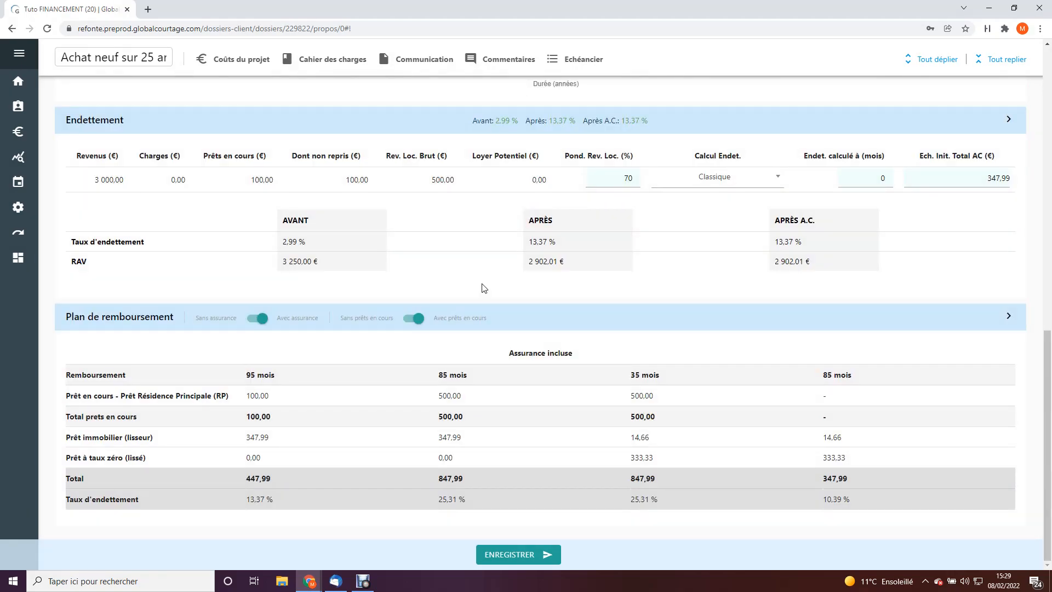